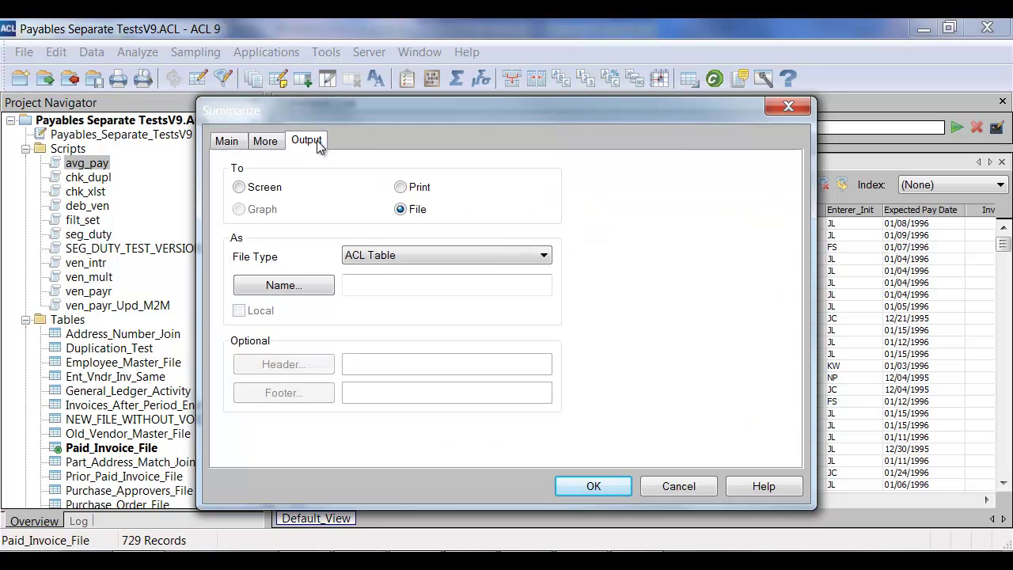
Name the Summarize output table summ and run the summarization.
left_click(368, 287)
type("summ")
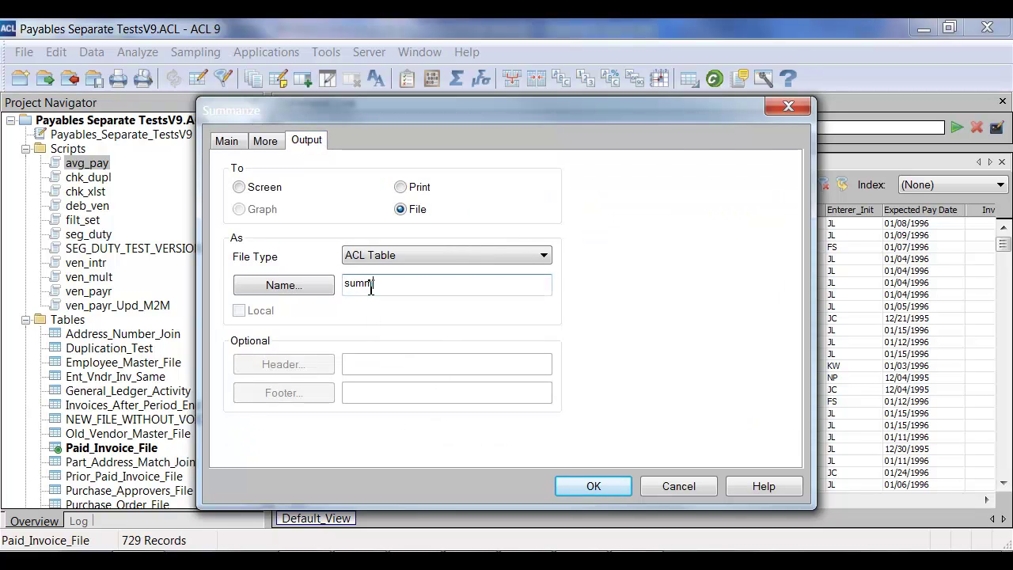
key("Return")
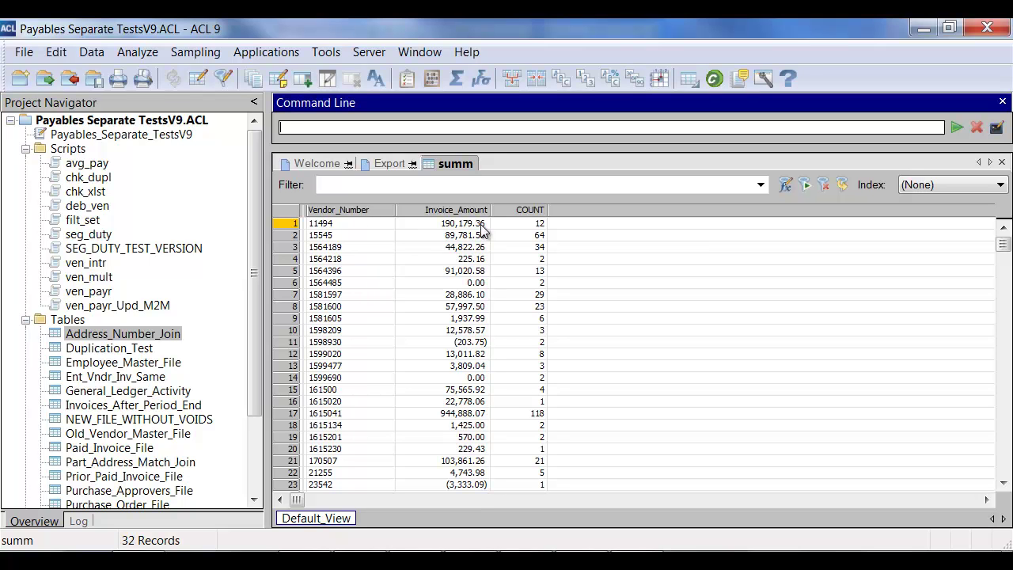
Start a new computed field named Average Amt in the summ table layout.
left_click(57, 53)
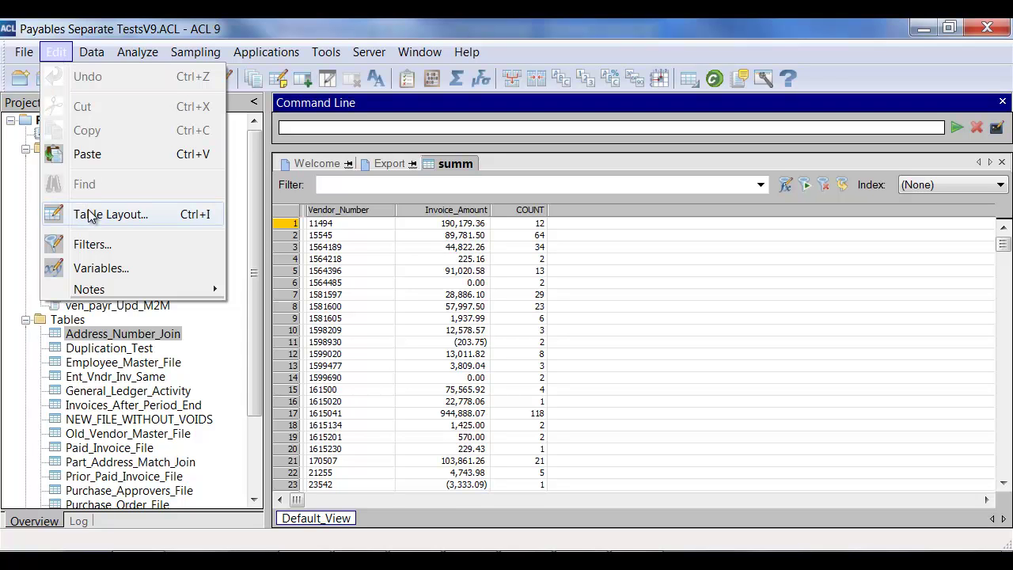
left_click(143, 216)
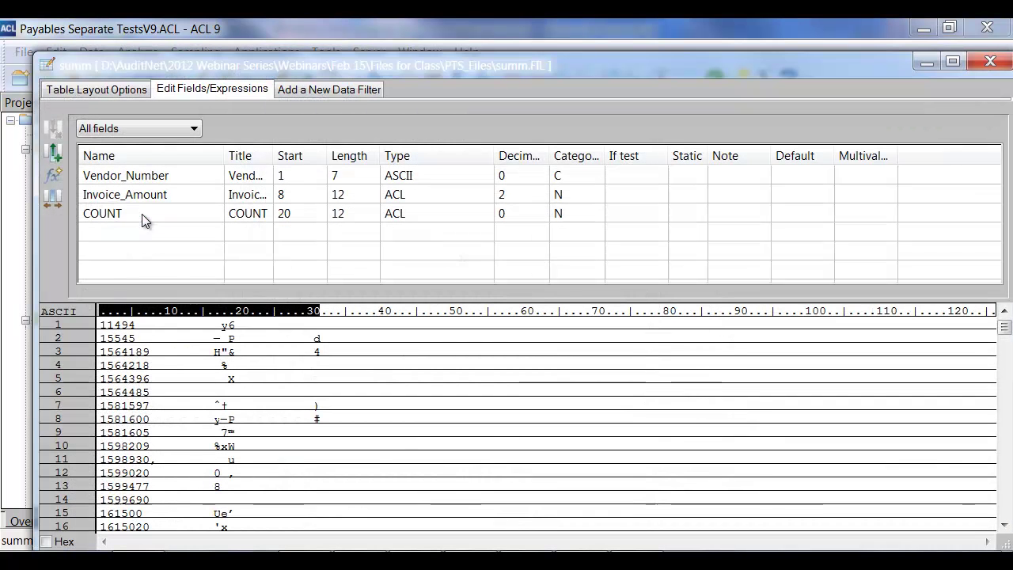
left_click(57, 175)
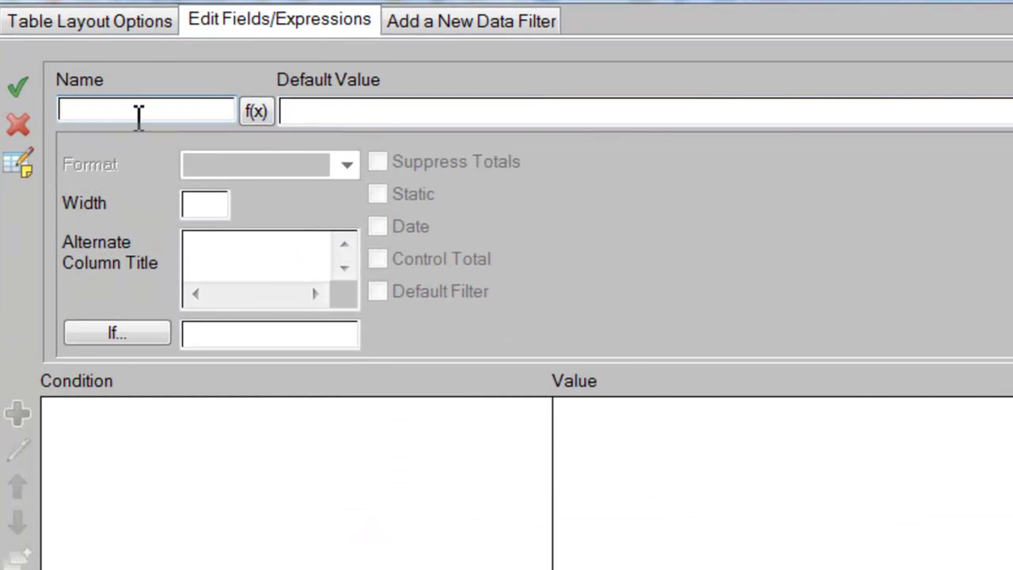
type("Averag")
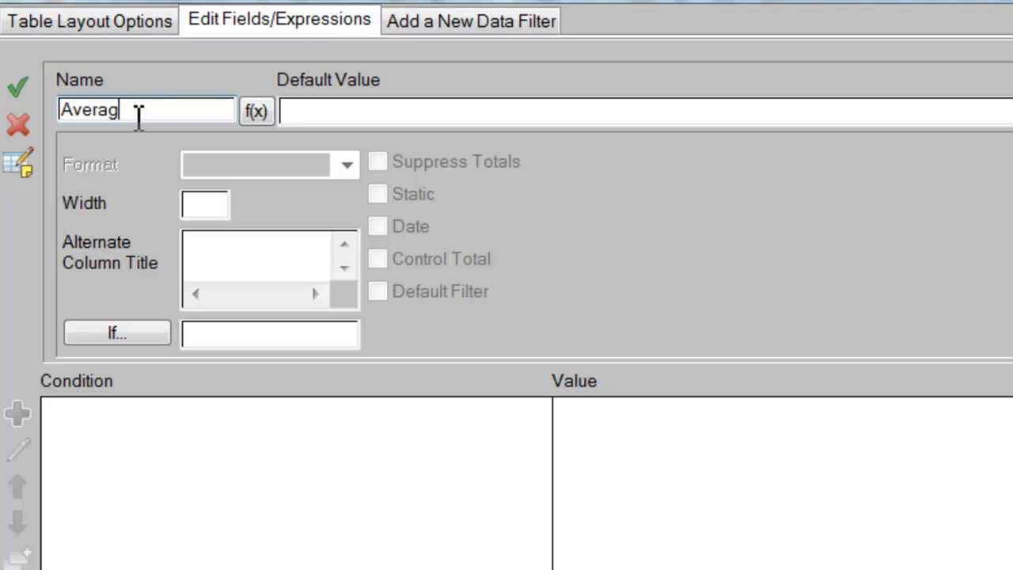
type("e Amt")
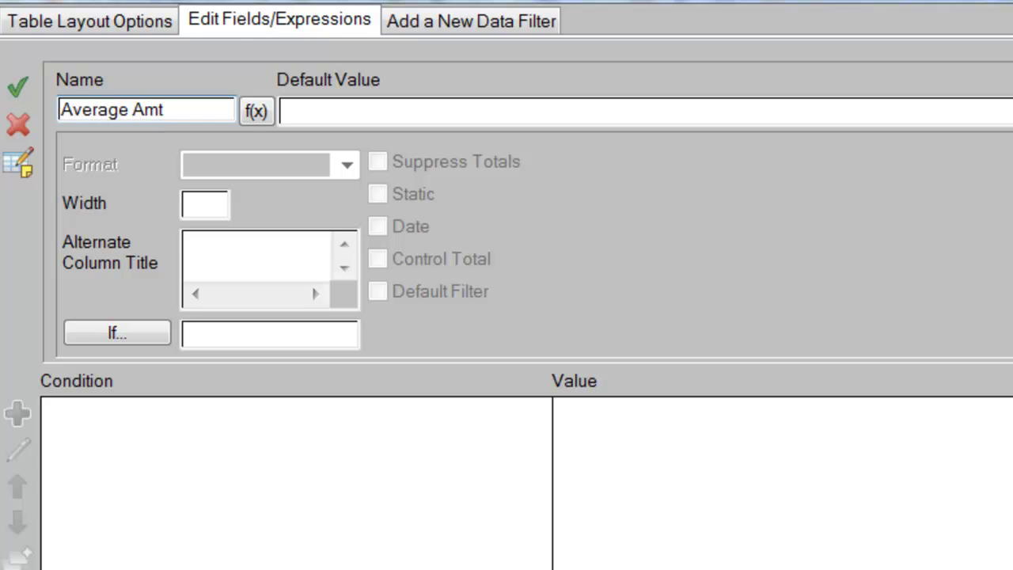
Build the field's default value expression as Invoice_Amount/COUNT and verify it.
left_click(254, 113)
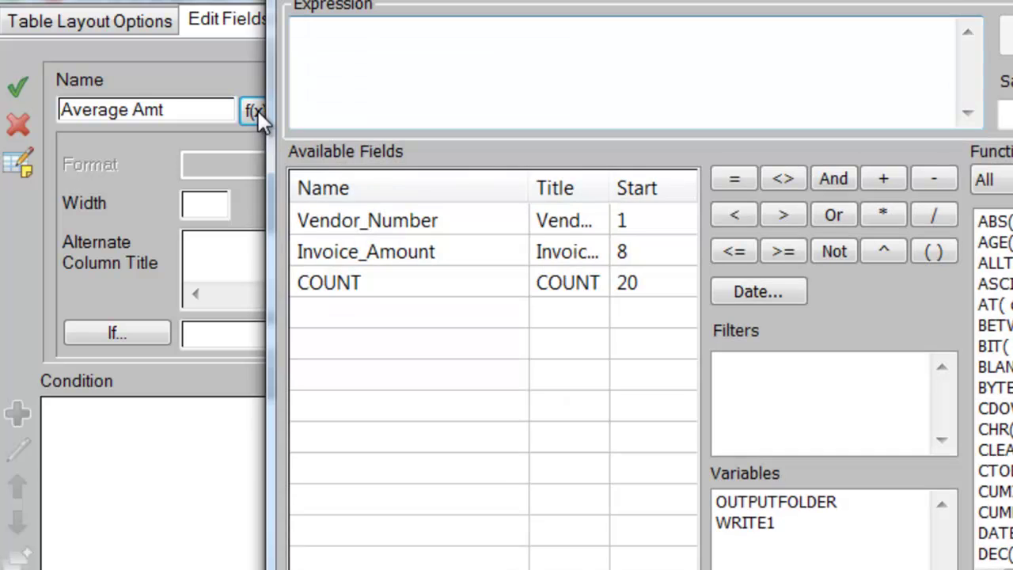
double_click(419, 252)
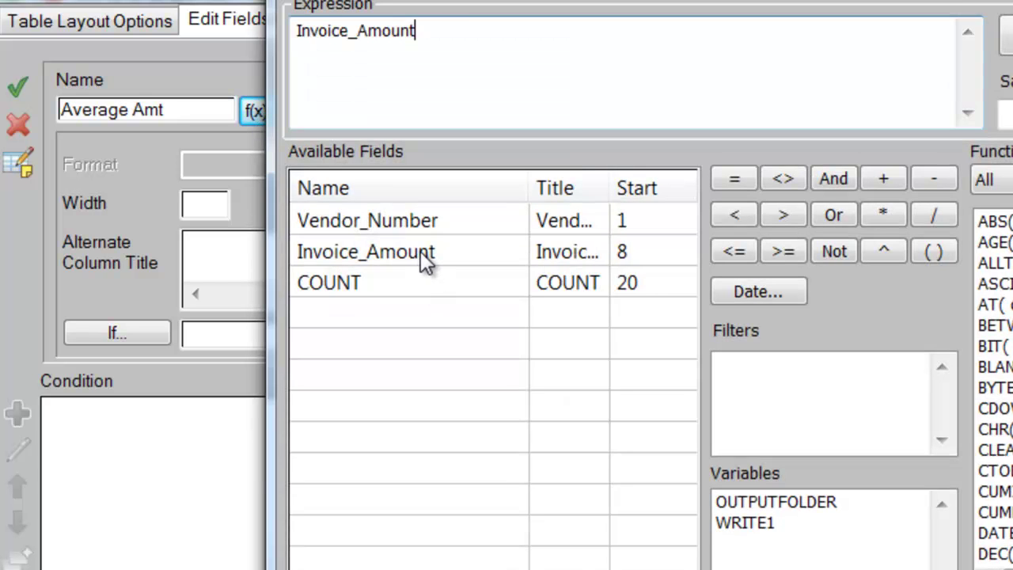
type("/")
double_click(371, 287)
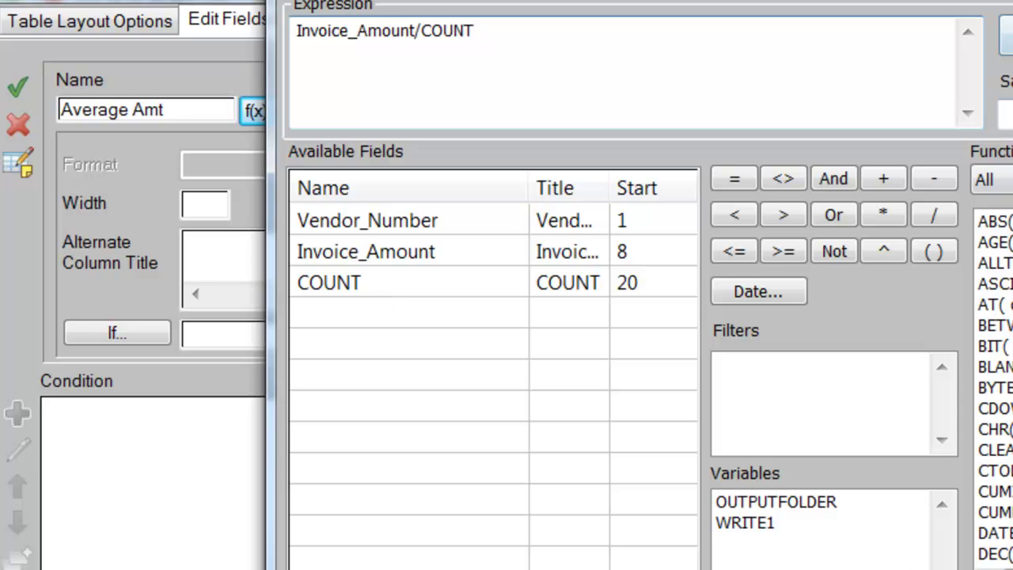
left_click(1005, 32)
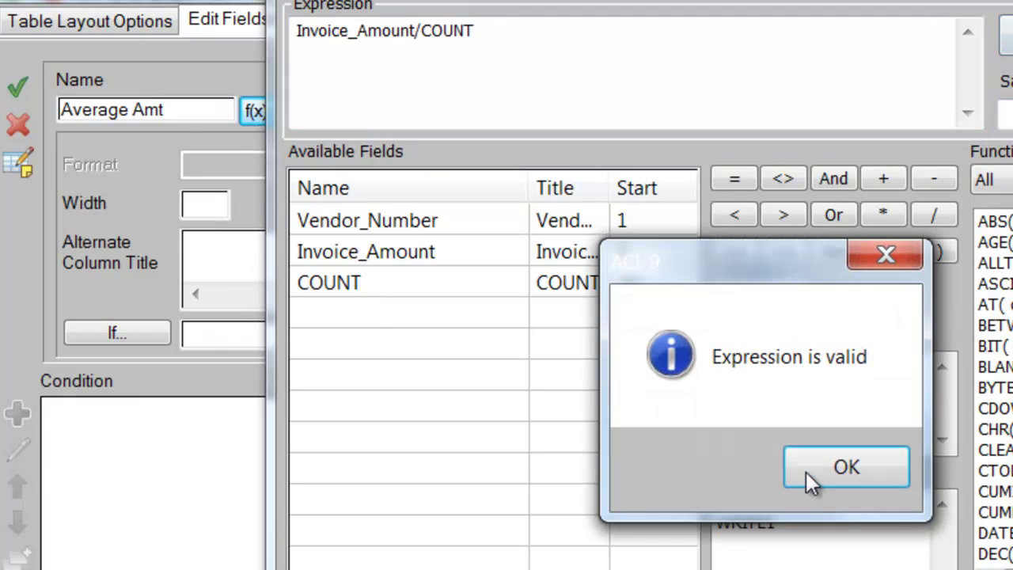
left_click(847, 467)
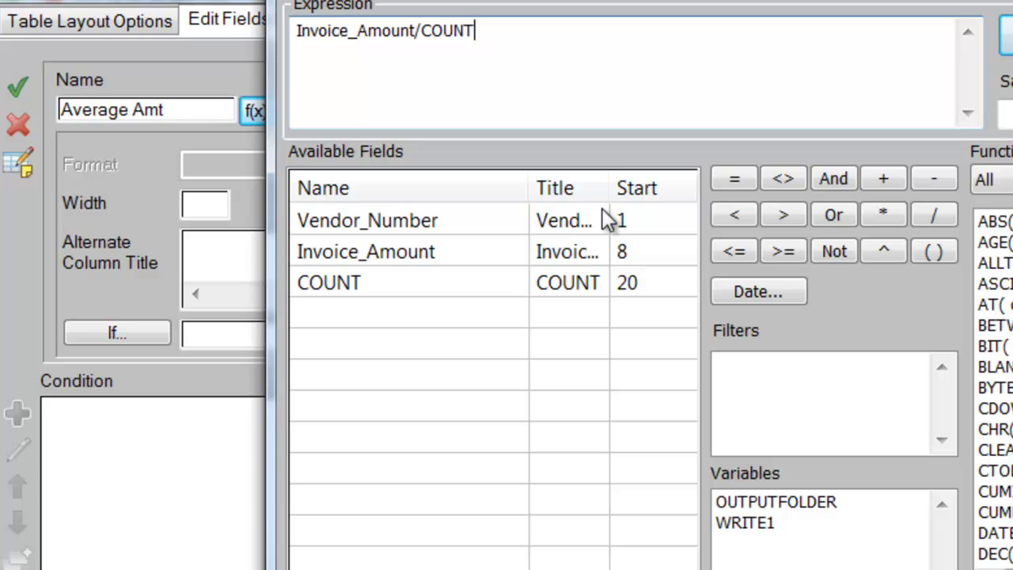
Change the numerator of the expression to (1.000*Invoice_Amount).
key("Home")
type("1.000")
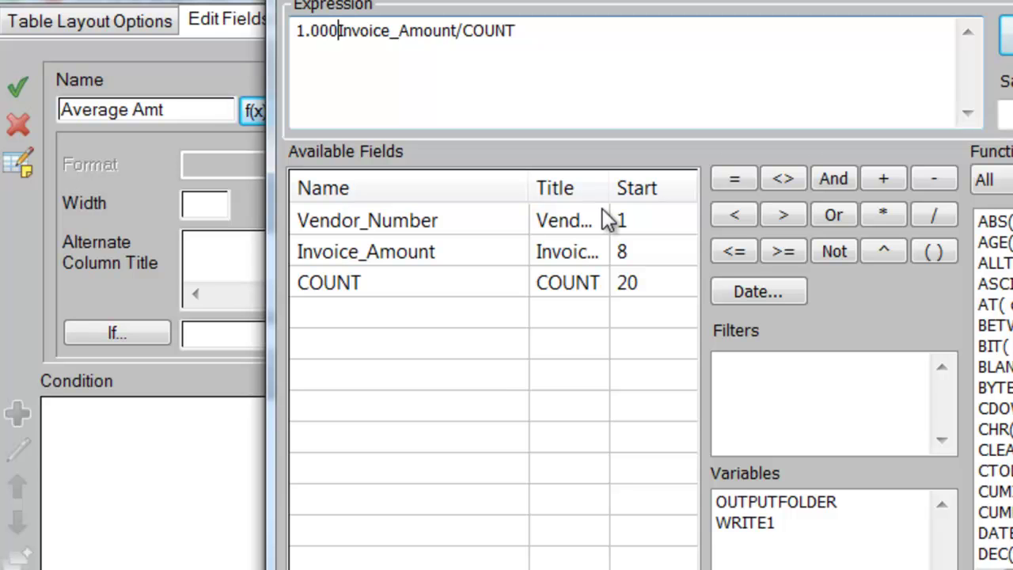
type("*")
key("Left")
key("Left")
key("Left")
key("Left")
key("Left")
key("Left")
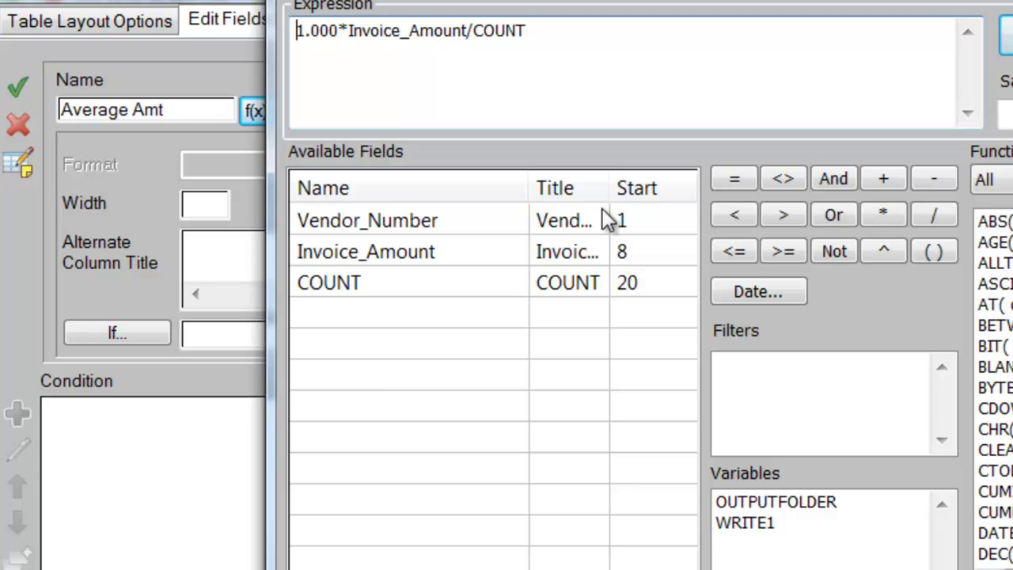
type("(")
key("Right")
key("Right")
key("Right")
key("Right")
key("Right")
key("Right")
key("Right")
key("Right")
key("Right")
key("Right")
key("Right")
key("Right")
key("Right")
key("Right")
key("Right")
key("Right")
key("Right")
key("Right")
key("Right")
key("Right")
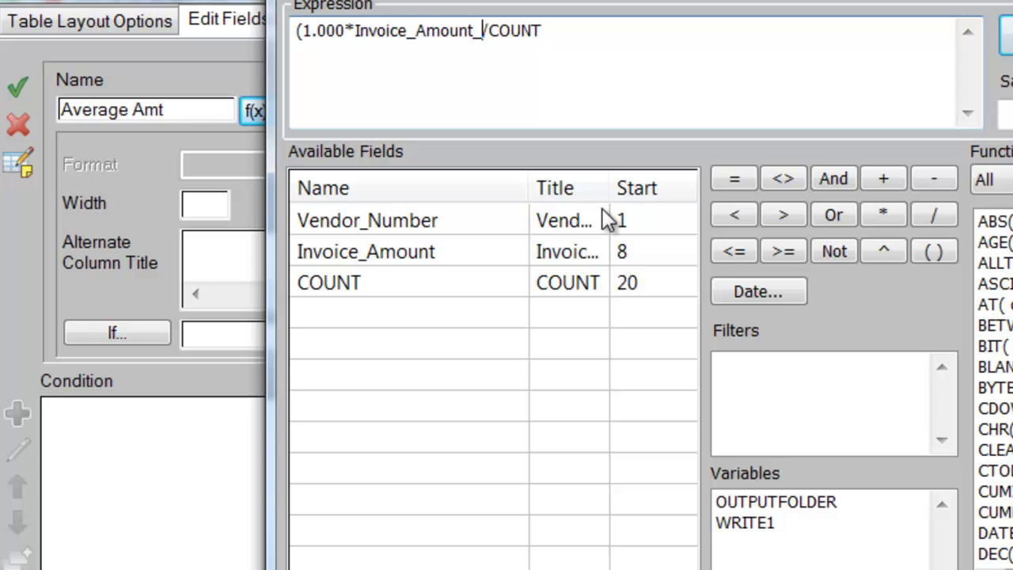
type(")")
Change the divisor of the expression to (1.000*COUNT) and save the Average Amt computed field.
key("Right")
type("1.000*")
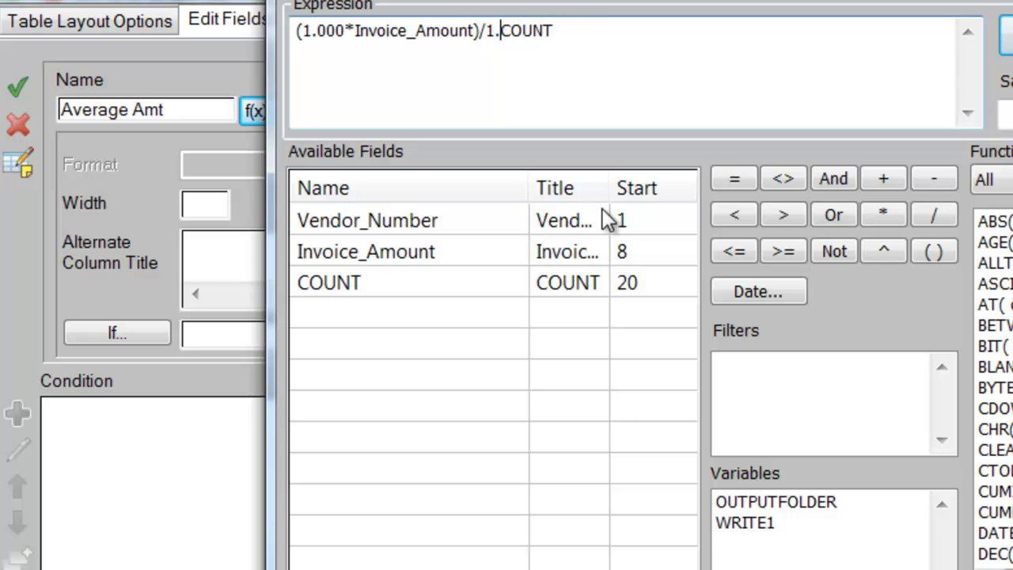
key("Left")
key("Left")
key("Left")
key("Left")
key("Left")
key("Left")
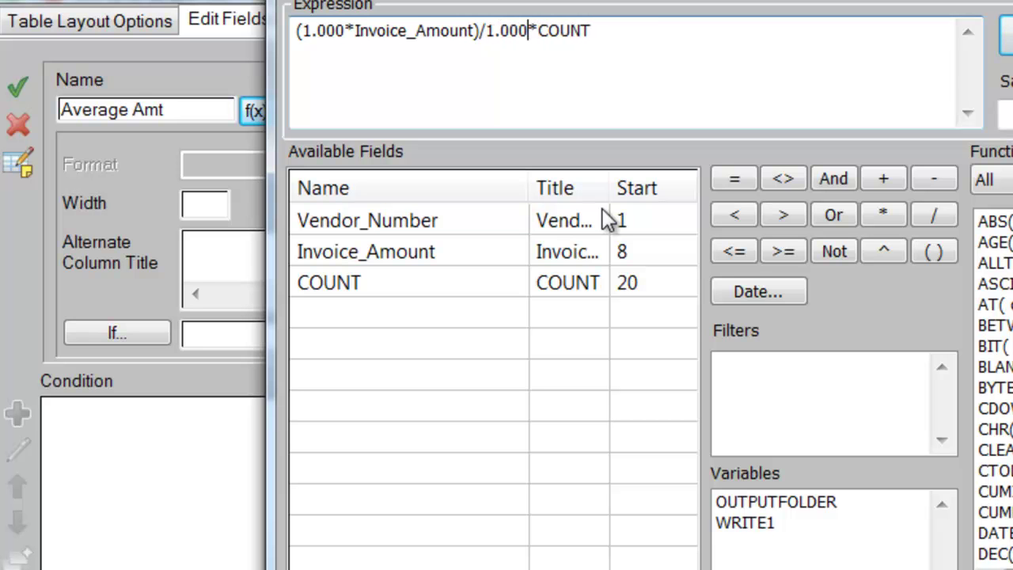
type("(")
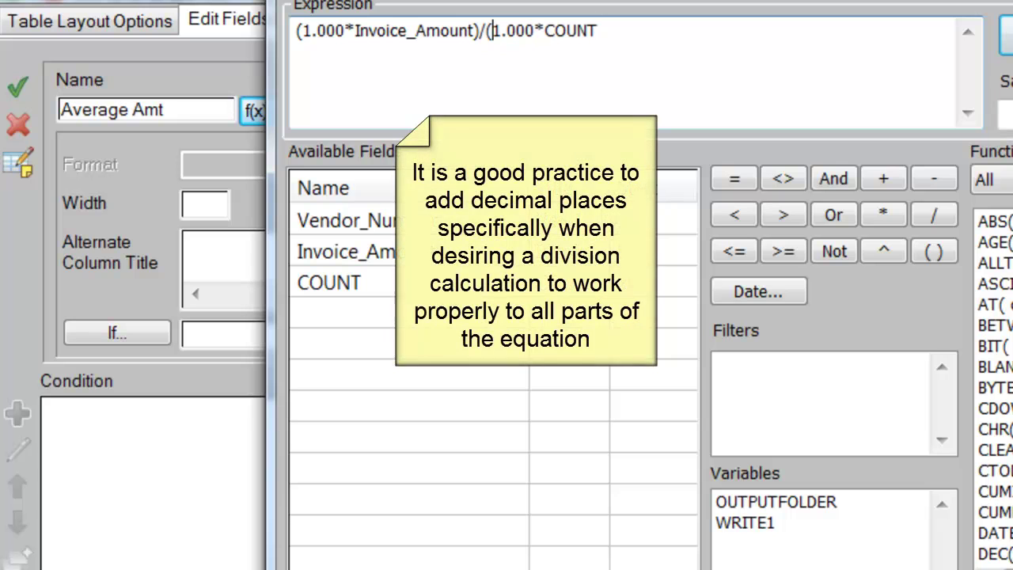
type(")")
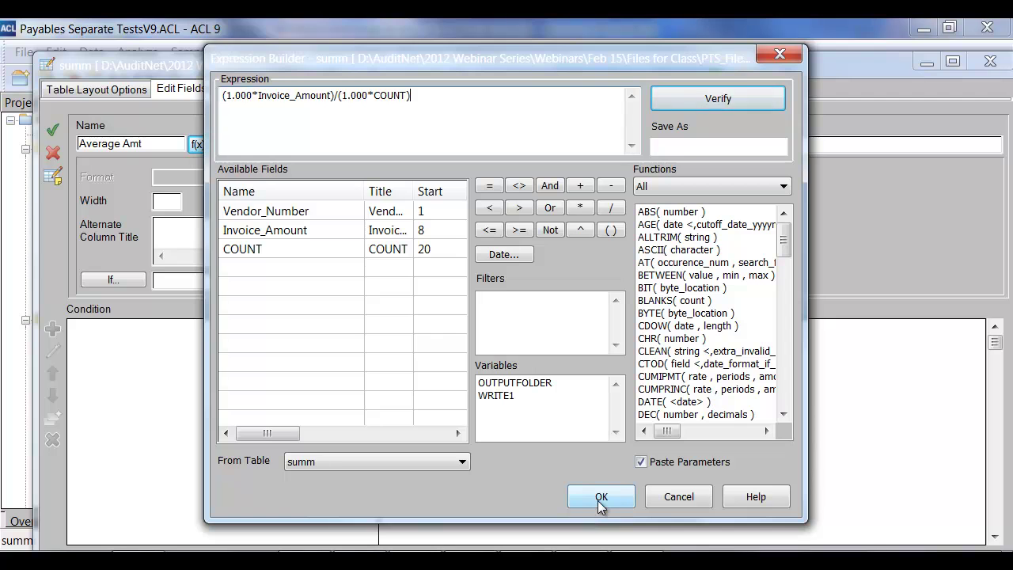
left_click(600, 497)
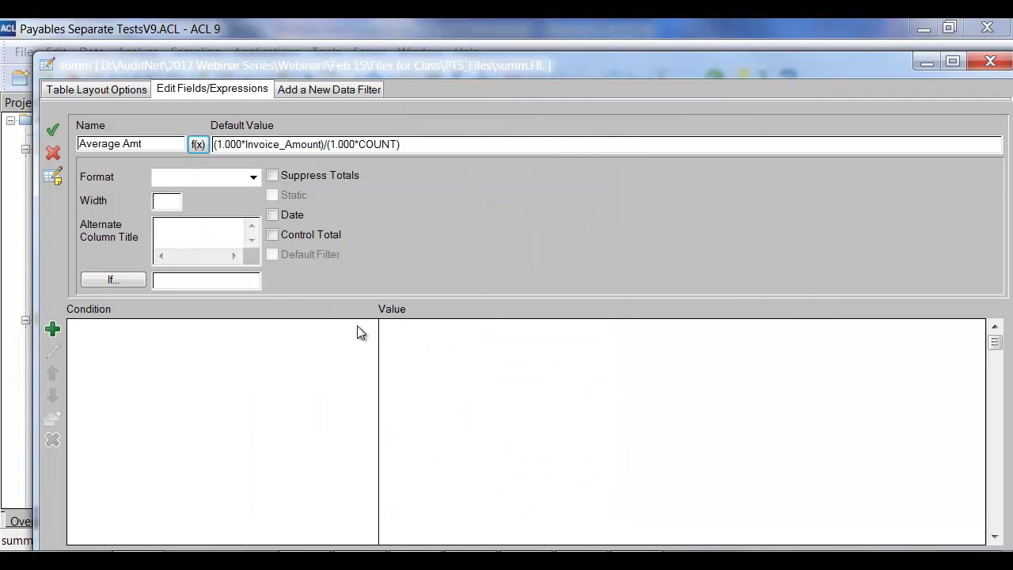
left_click(53, 130)
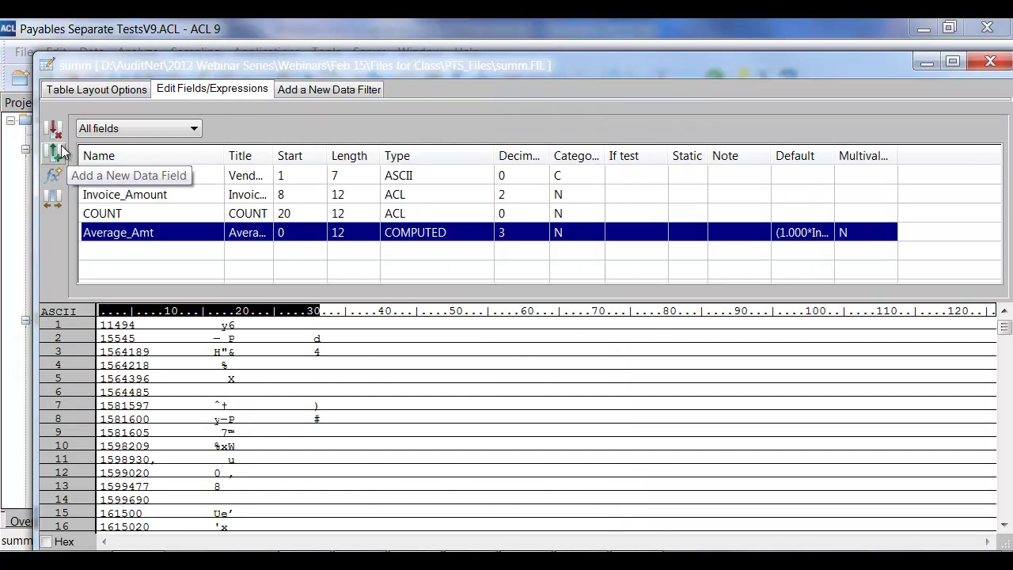
Close the table layout and add the Average_Amt field as a column in the summ view.
left_click(990, 61)
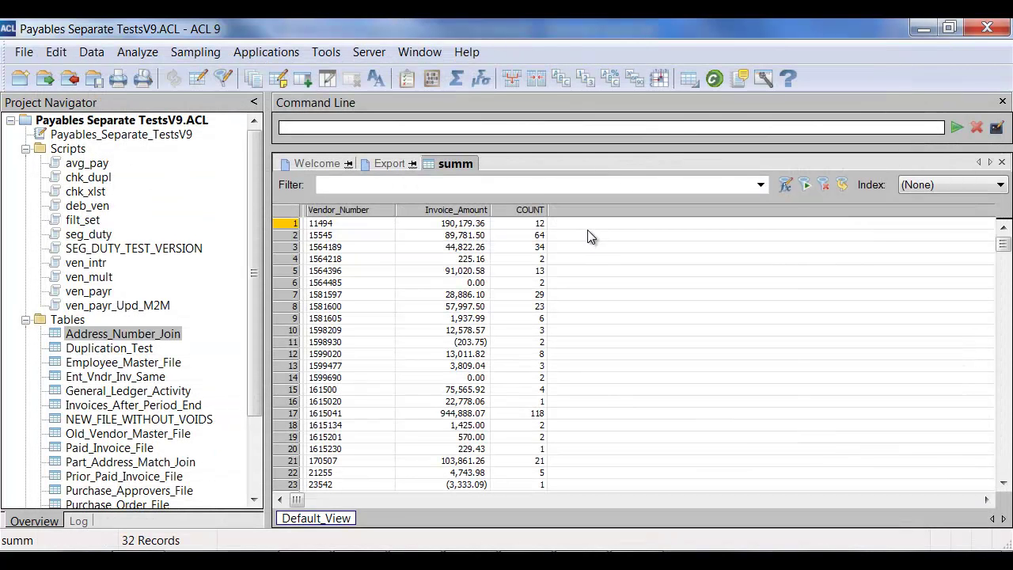
right_click(577, 210)
left_click(614, 252)
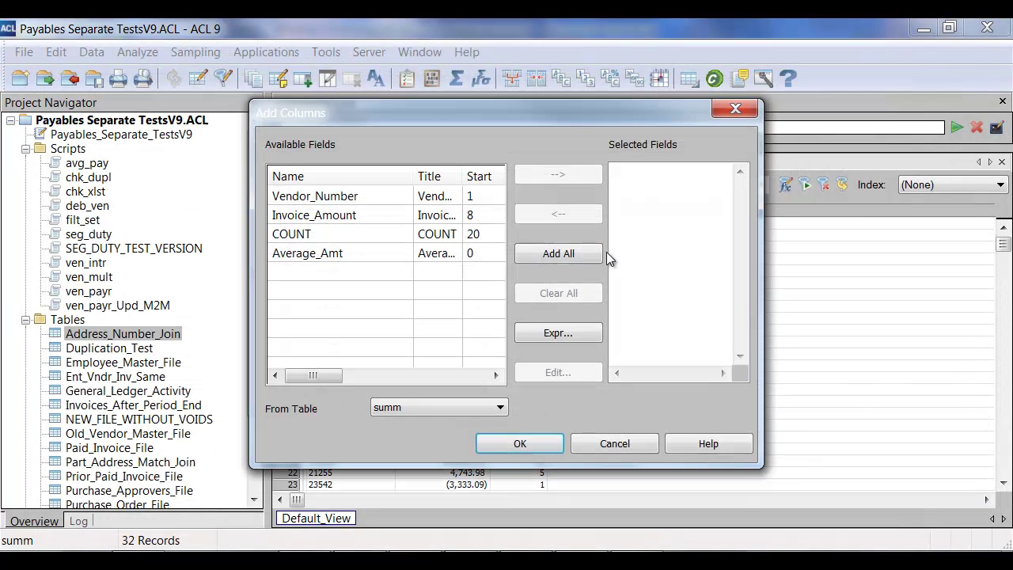
double_click(339, 253)
left_click(527, 444)
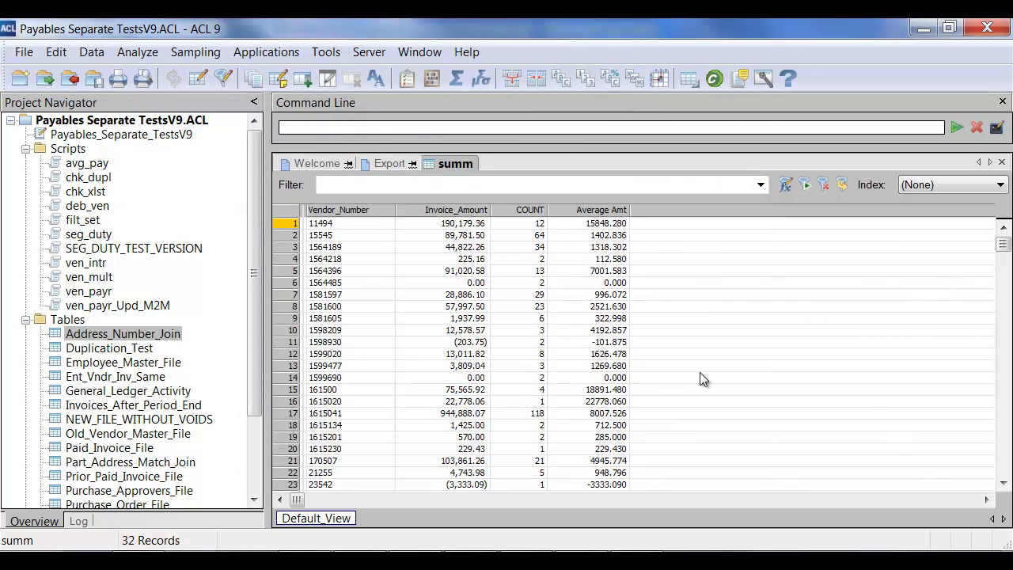
left_click(622, 379)
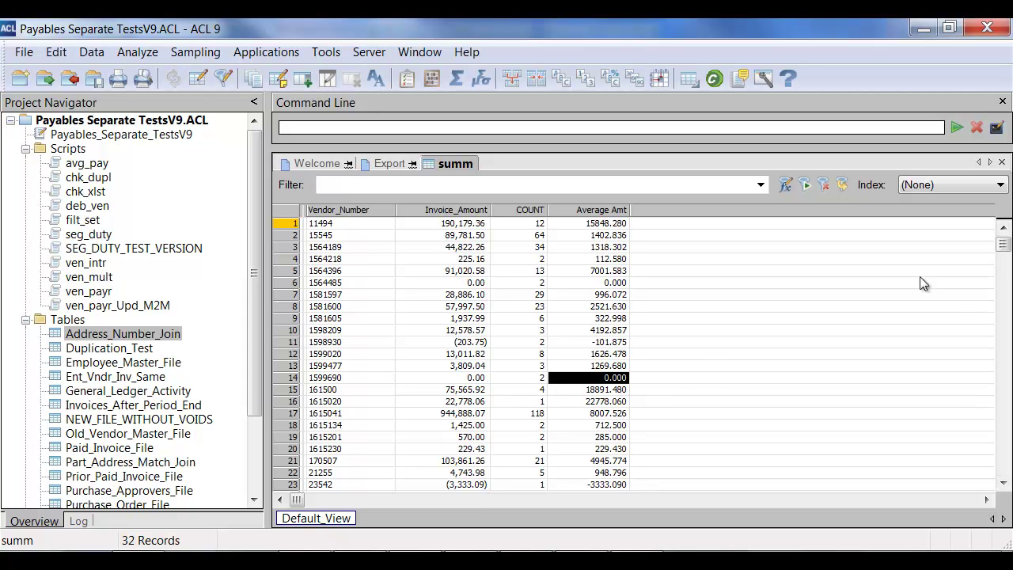
left_click(540, 211)
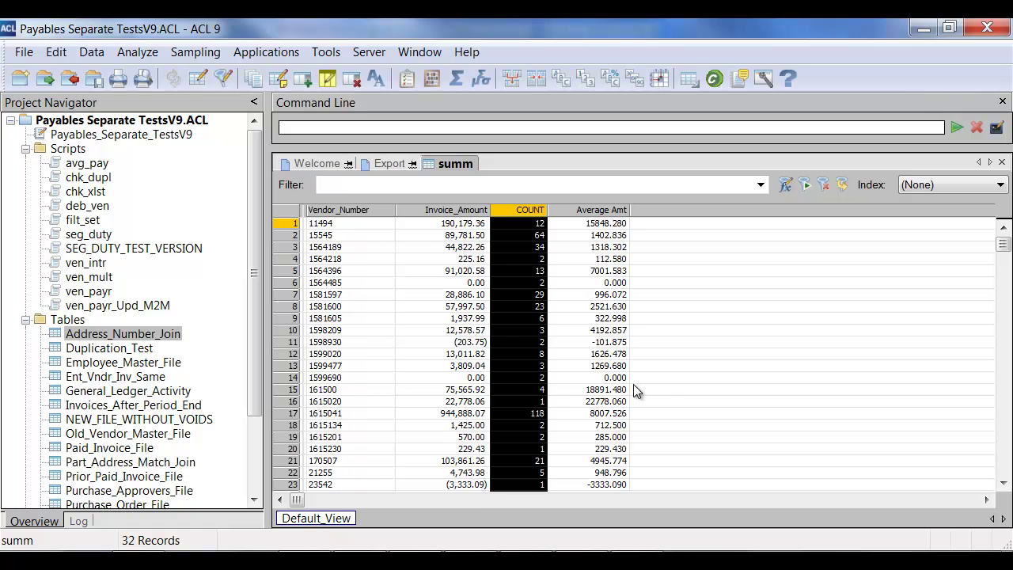
Reopen the Average_Amt computed field for editing in the table layout.
left_click(54, 53)
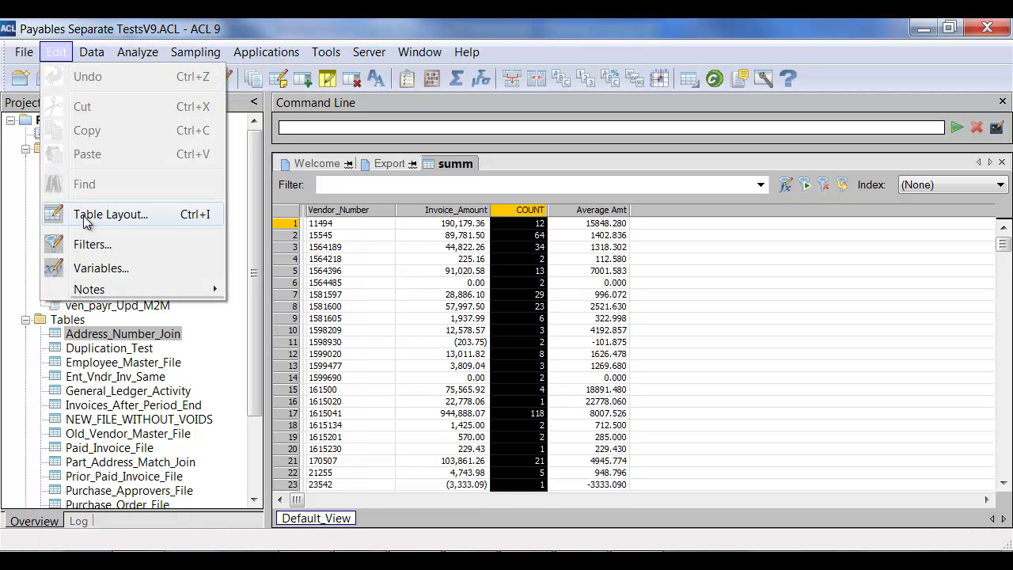
left_click(80, 215)
double_click(131, 233)
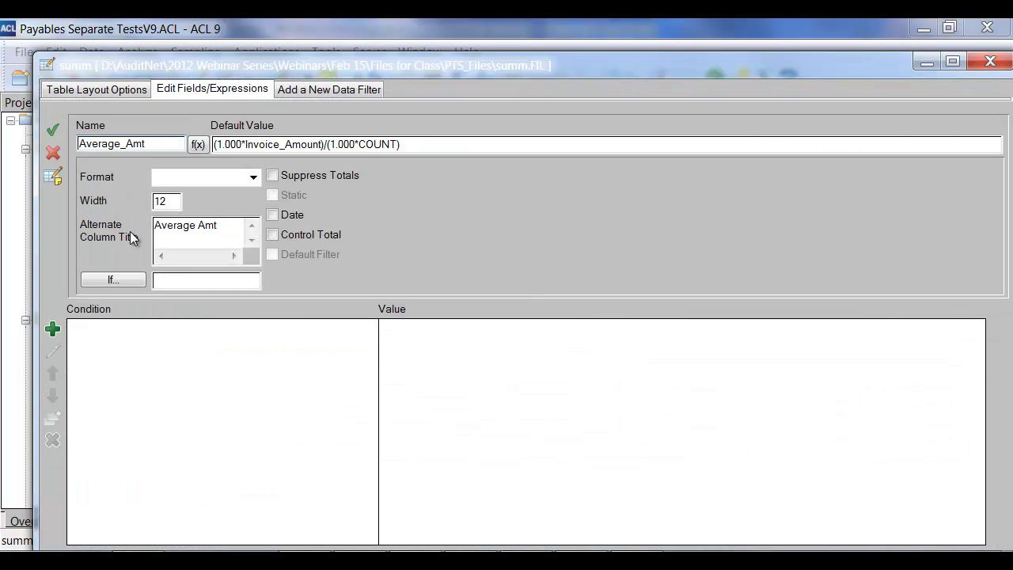
left_click(412, 145)
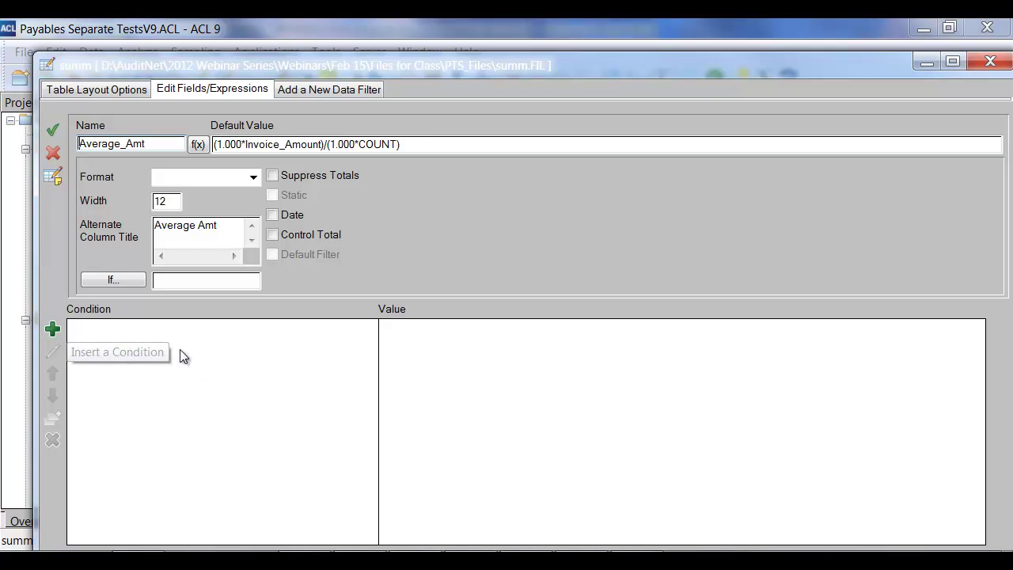
Insert a condition on the Average_Amt field with the expression COUNT=0.000 or Invoice_Amount=0.000.
left_click(53, 328)
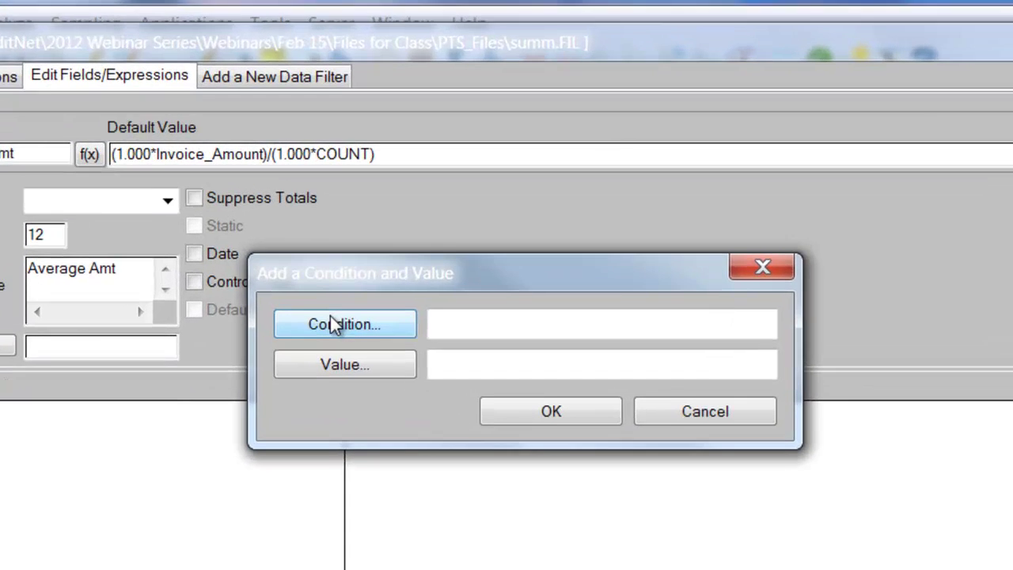
left_click(364, 271)
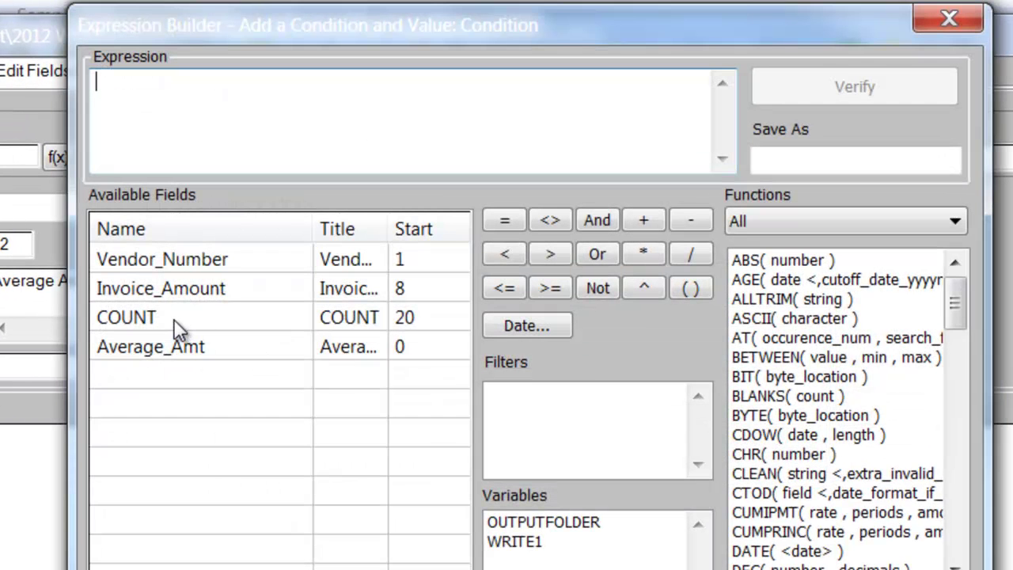
double_click(178, 329)
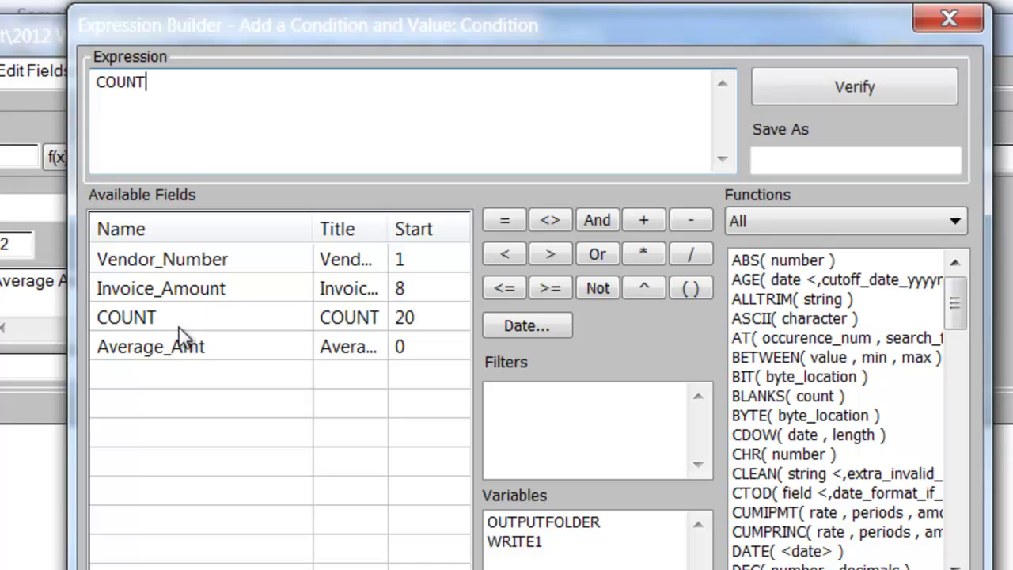
type("=0.000")
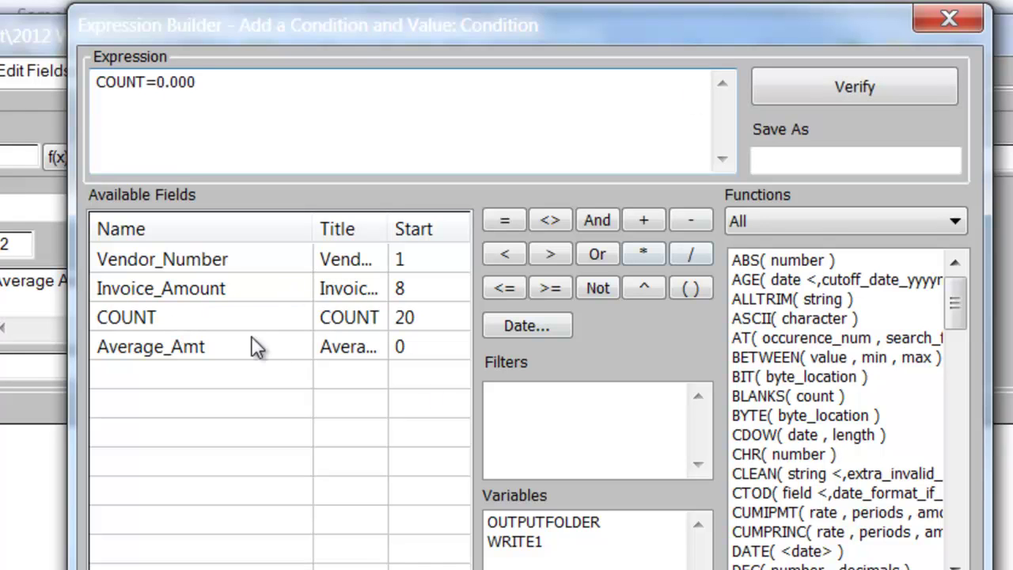
type(" or")
double_click(210, 290)
type("=0.000")
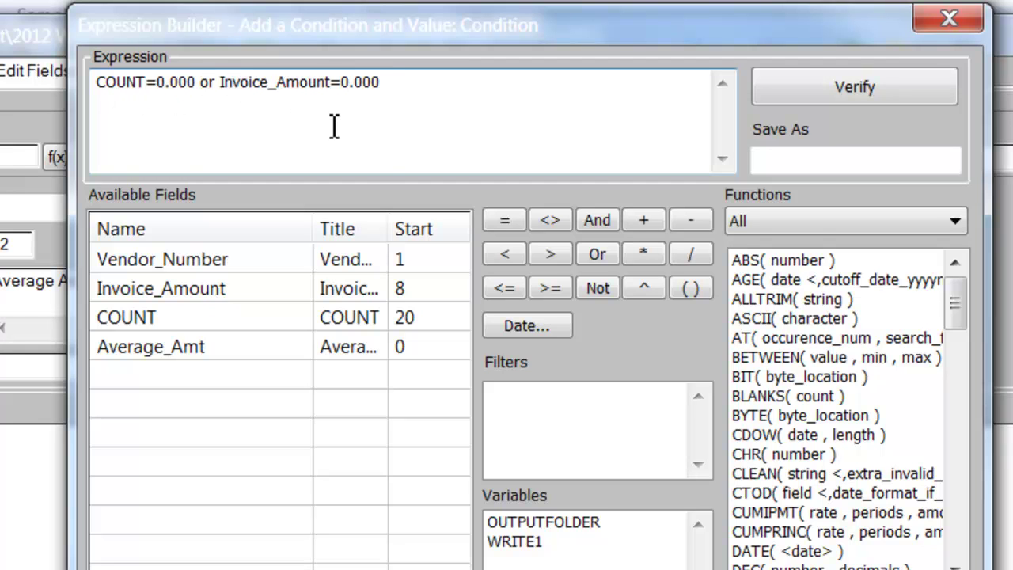
key("Return")
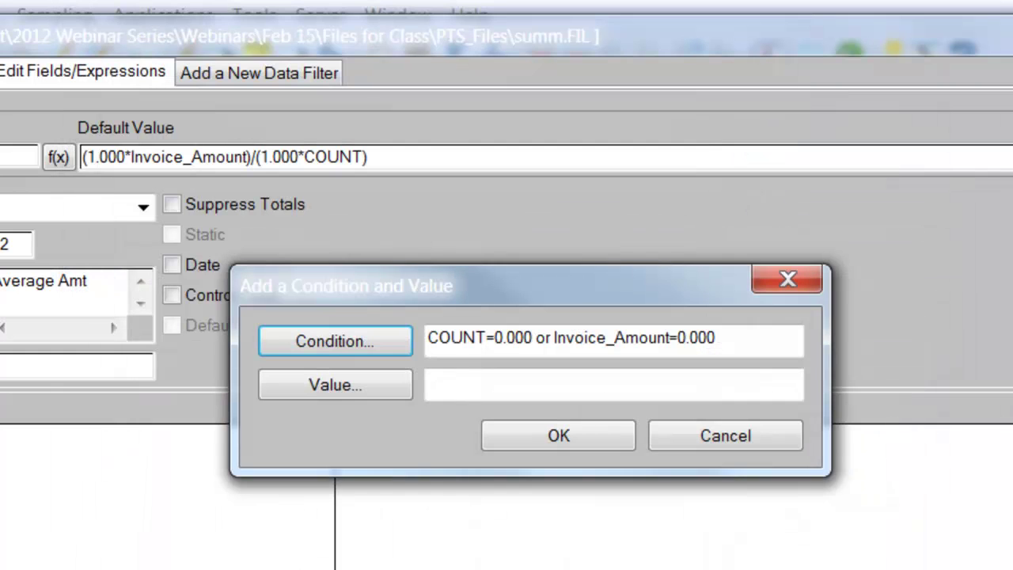
Set the condition's value to 0.000, save the Average_Amt computed field and close the table layout.
left_click(483, 388)
type("0.000")
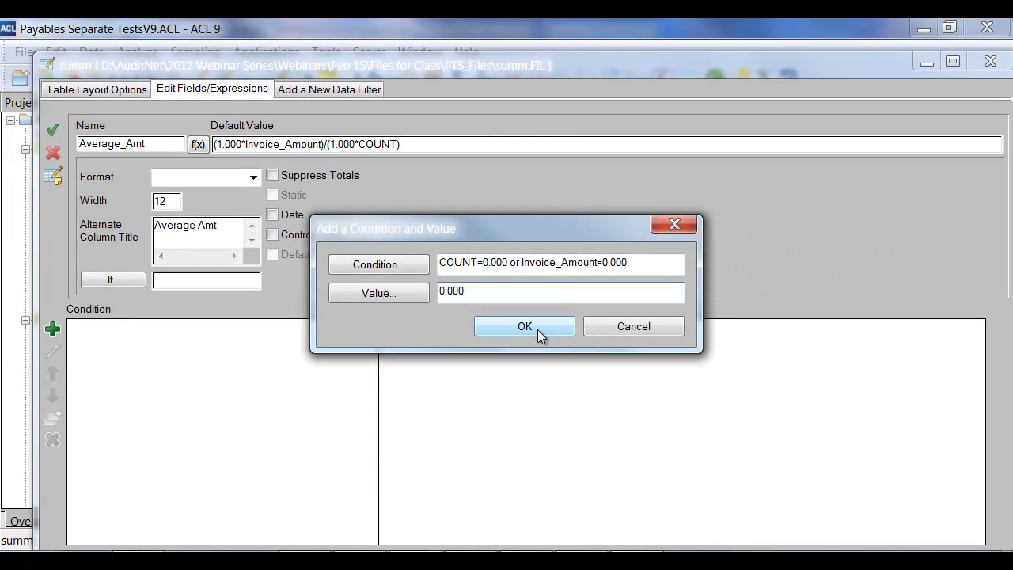
left_click(537, 329)
left_click(53, 134)
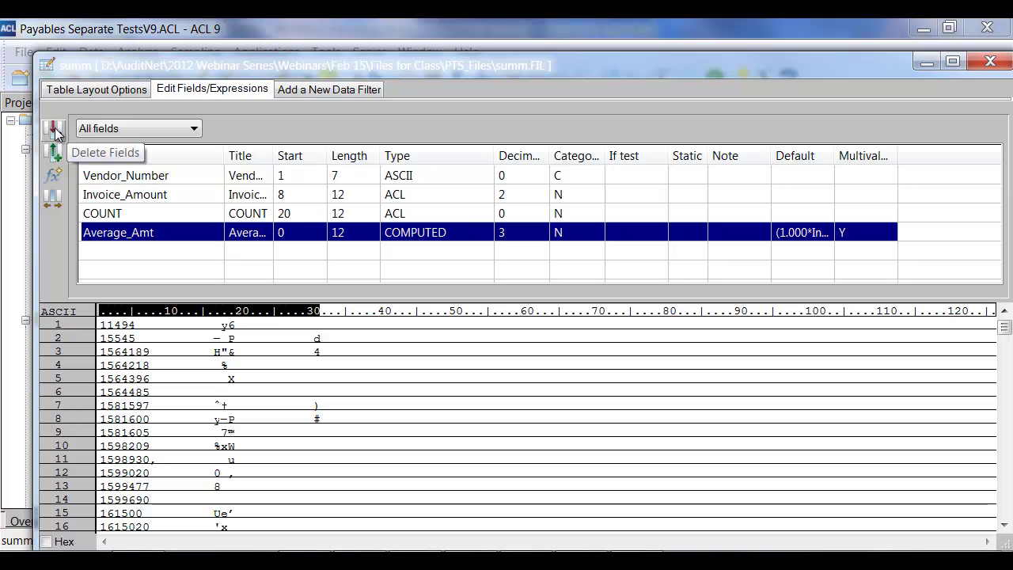
left_click(989, 63)
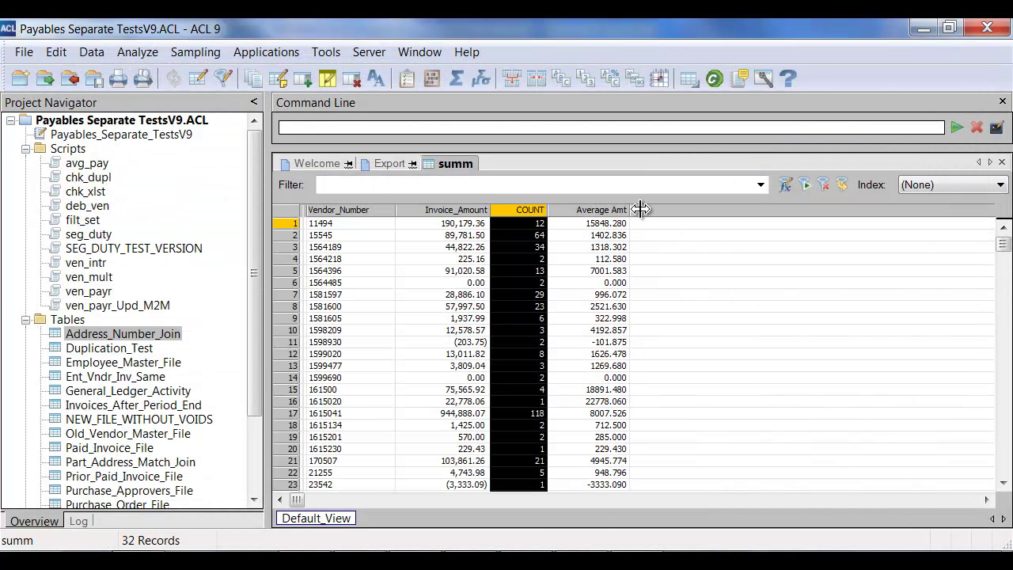
Run Statistics on the Average Amt column of the summ table and examine the results, including the highest and lowest values.
left_click(611, 210)
left_click(136, 52)
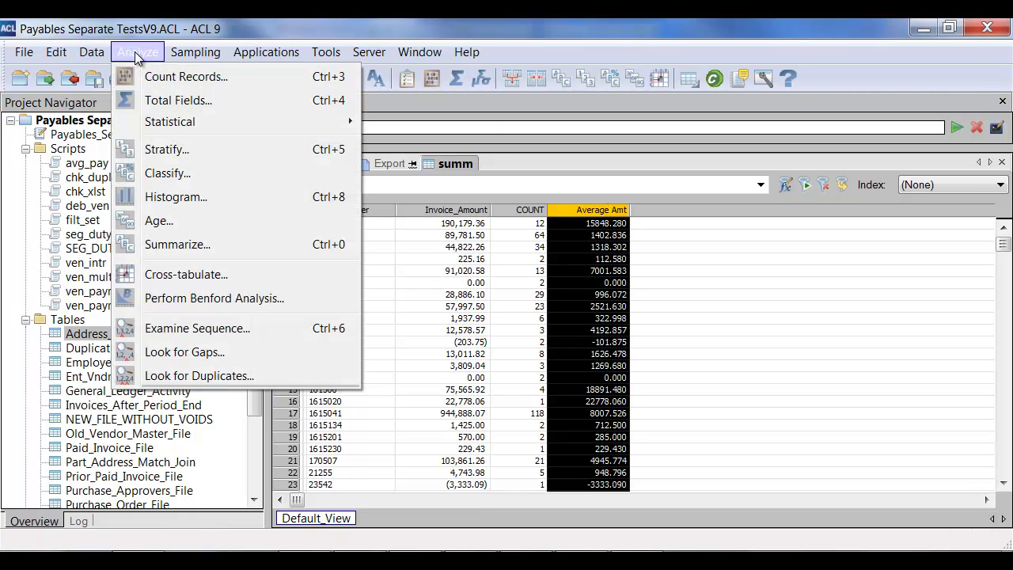
mouse_move(158, 124)
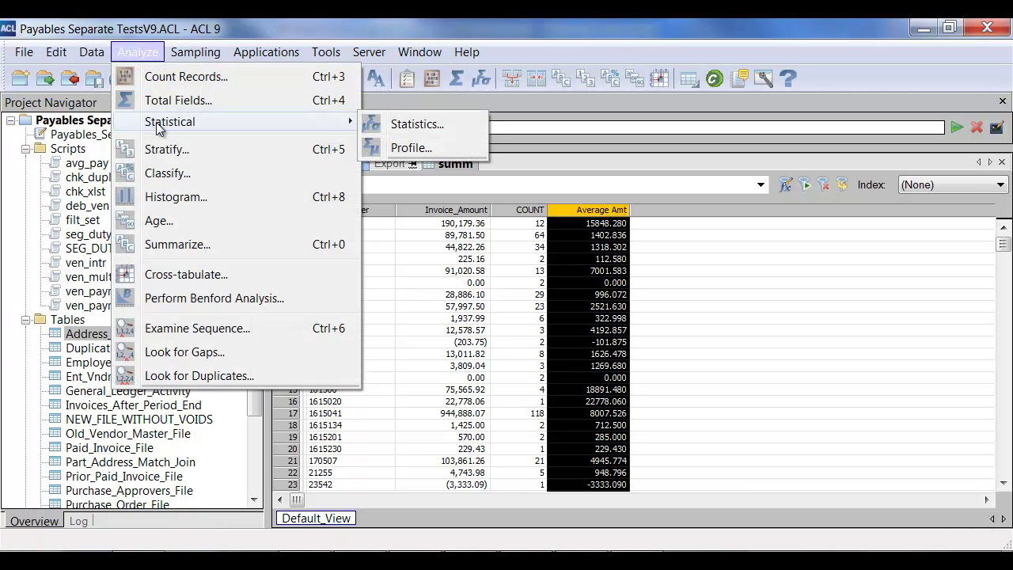
left_click(432, 126)
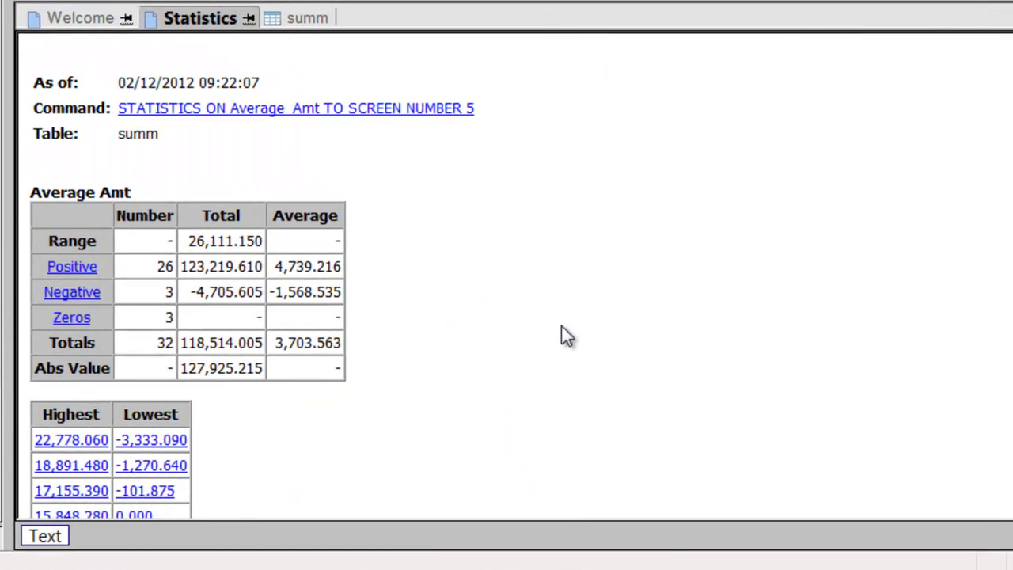
scroll(562, 327, "down", 1)
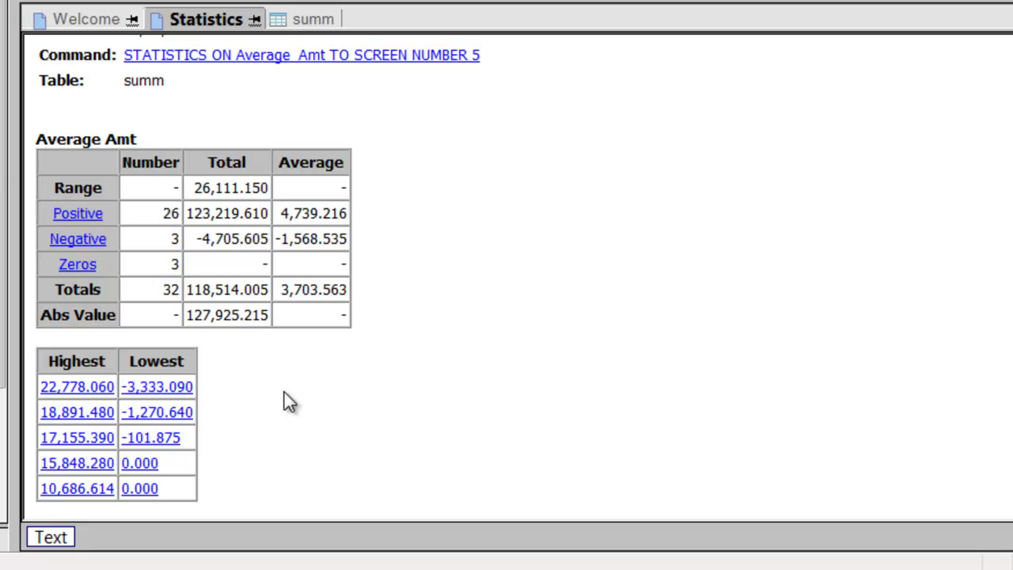
Open the Paid_Invoice_File table, saving the changes made to summ.
left_click(306, 21)
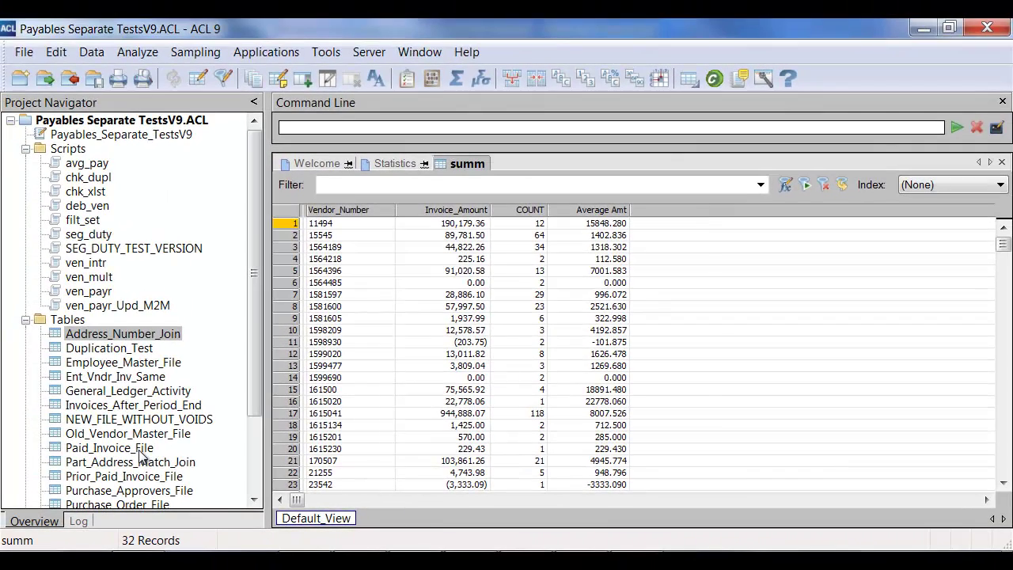
double_click(140, 449)
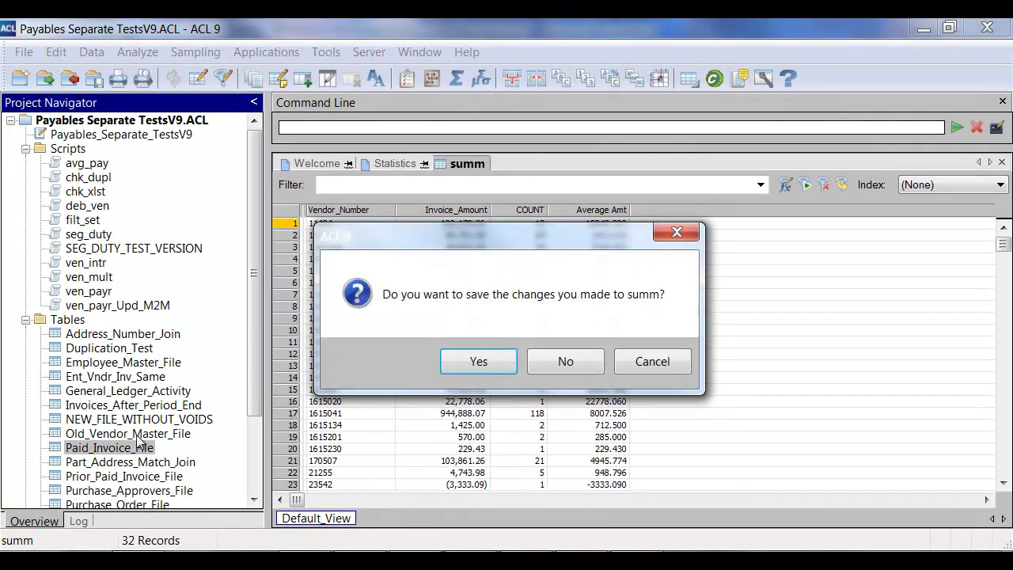
left_click(493, 368)
Set up a join of Paid_Invoice_File with summ as the secondary table, using Vendor_Number as the key in both.
left_click(91, 52)
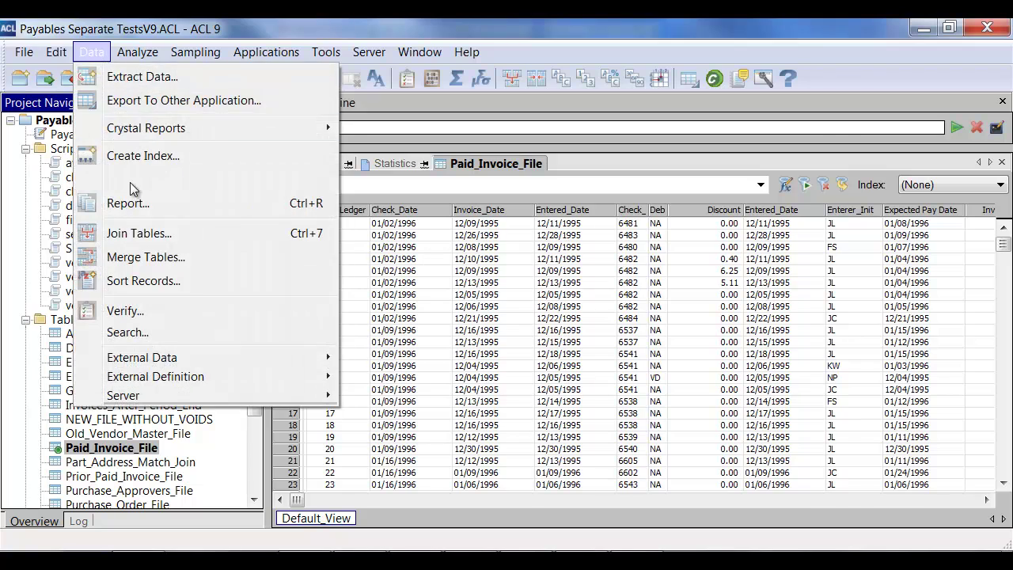
left_click(136, 233)
left_click(600, 110)
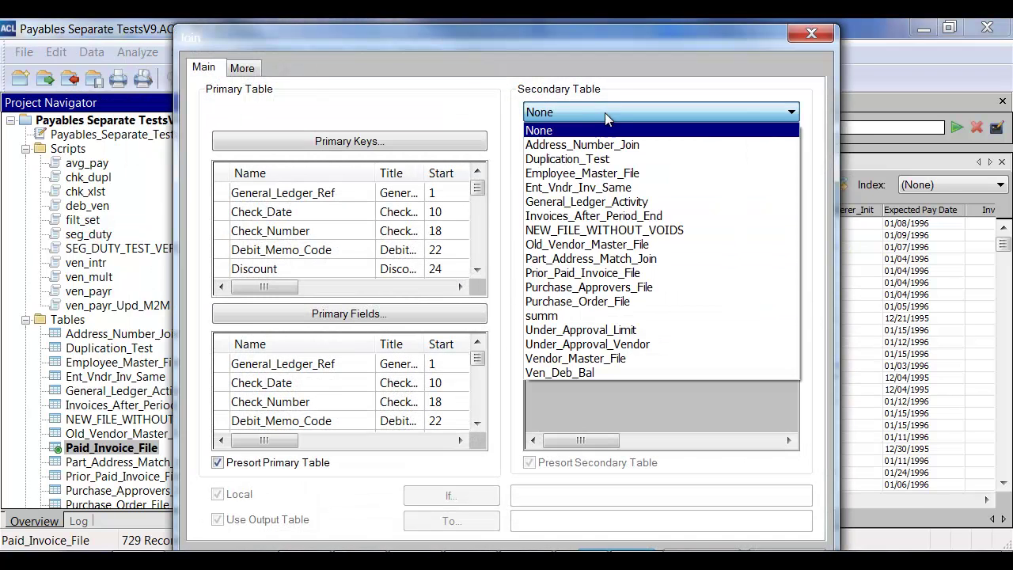
left_click(584, 315)
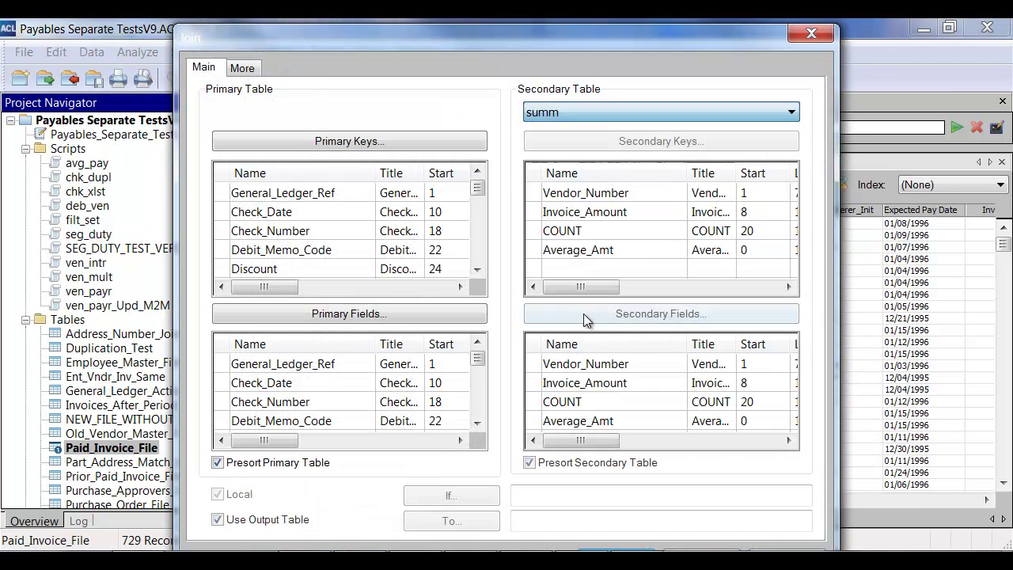
left_click(604, 193)
scroll(392, 254, "down", 10)
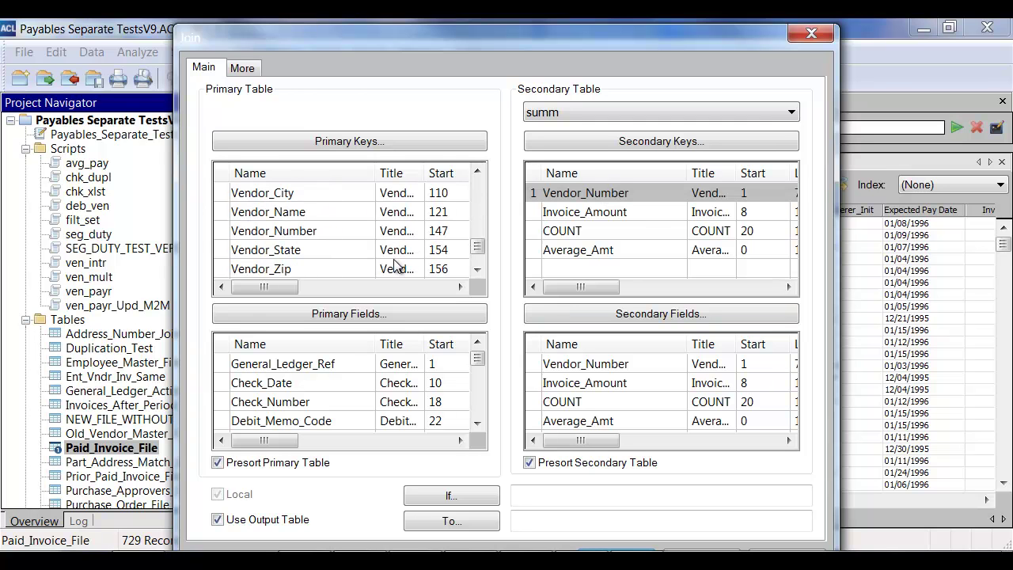
left_click(303, 231)
Include all primary fields in the join, plus Average_Amt, Invoice_Amount and COUNT from the secondary table.
left_click(353, 313)
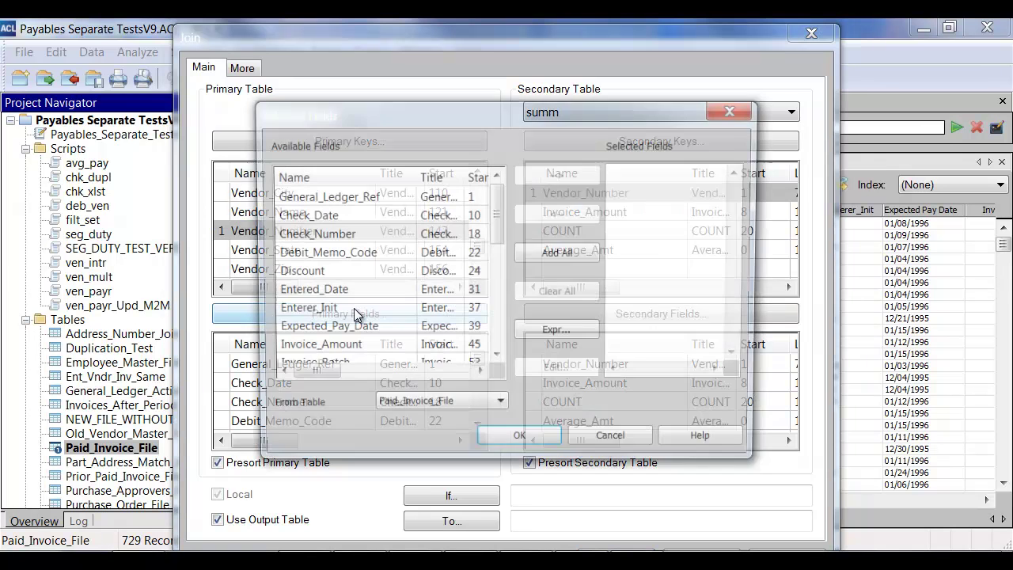
left_click(556, 253)
left_click(531, 443)
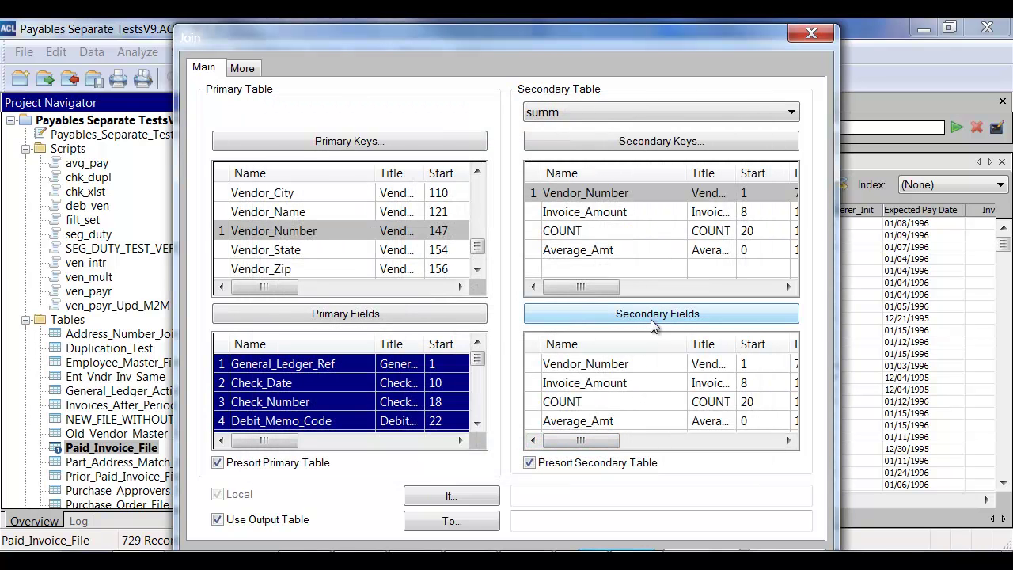
left_click(615, 422)
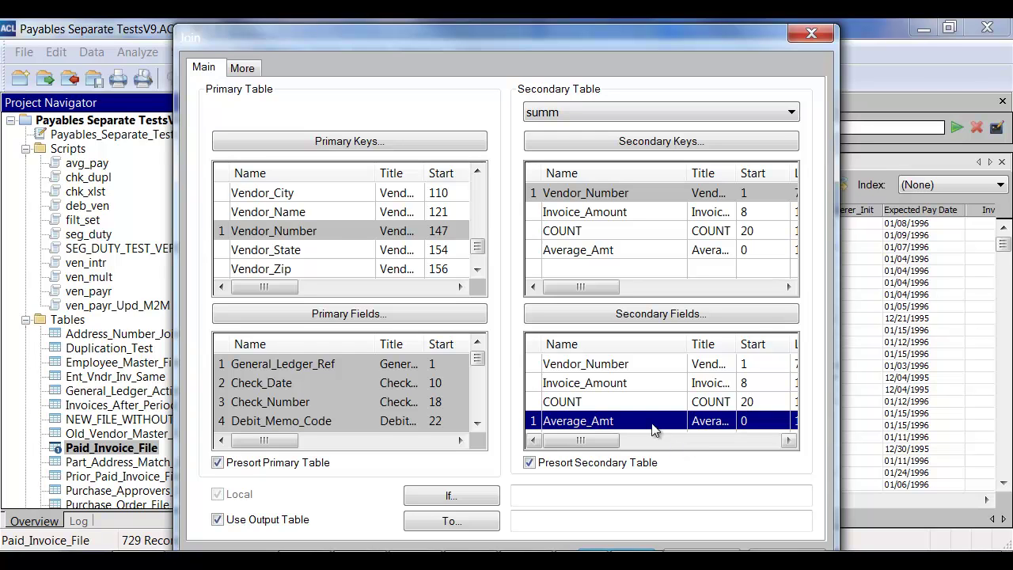
left_click(601, 384, "ctrl")
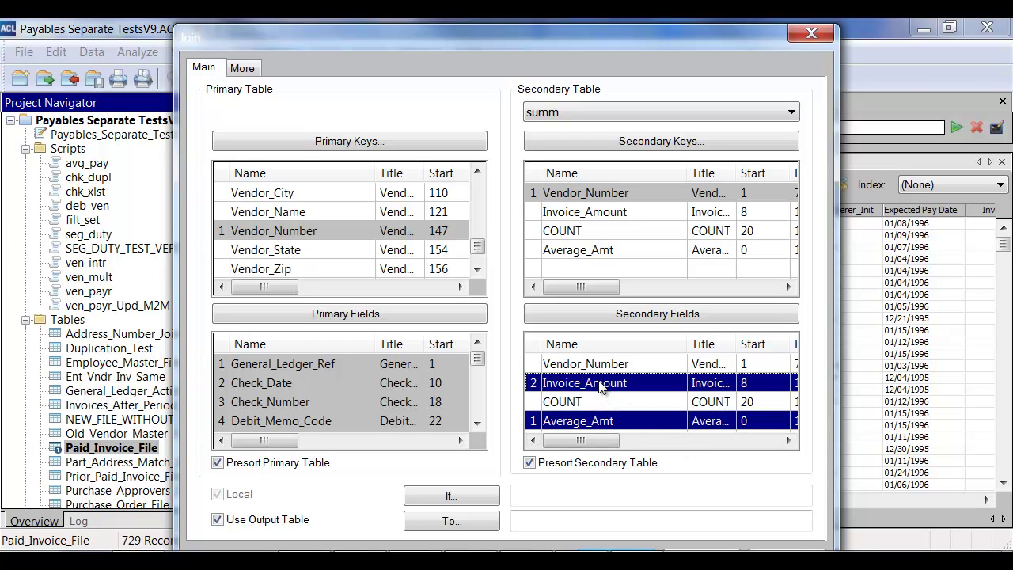
left_click(565, 402, "ctrl")
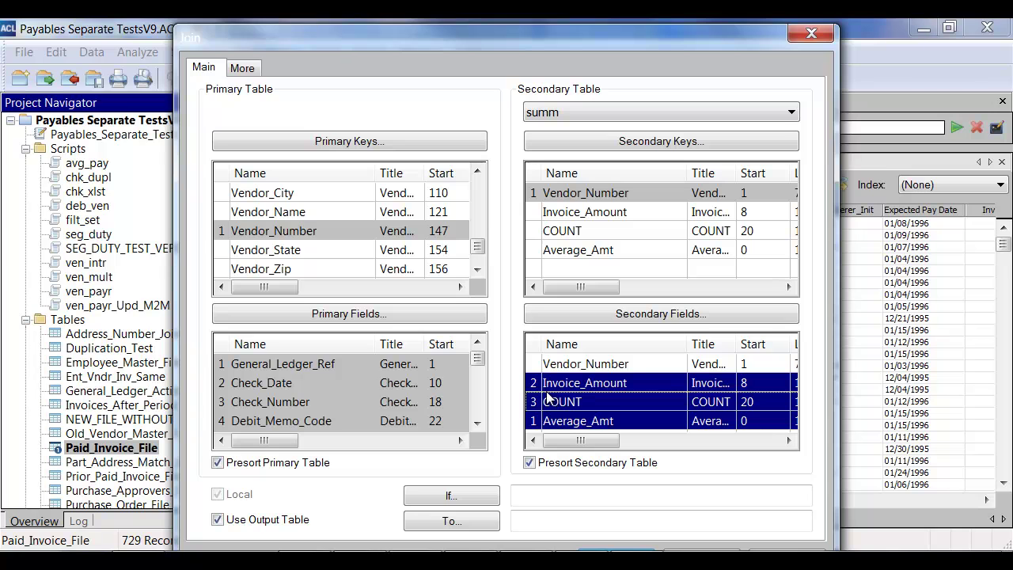
Set the join to matched primary records with all primary records included.
left_click(242, 69)
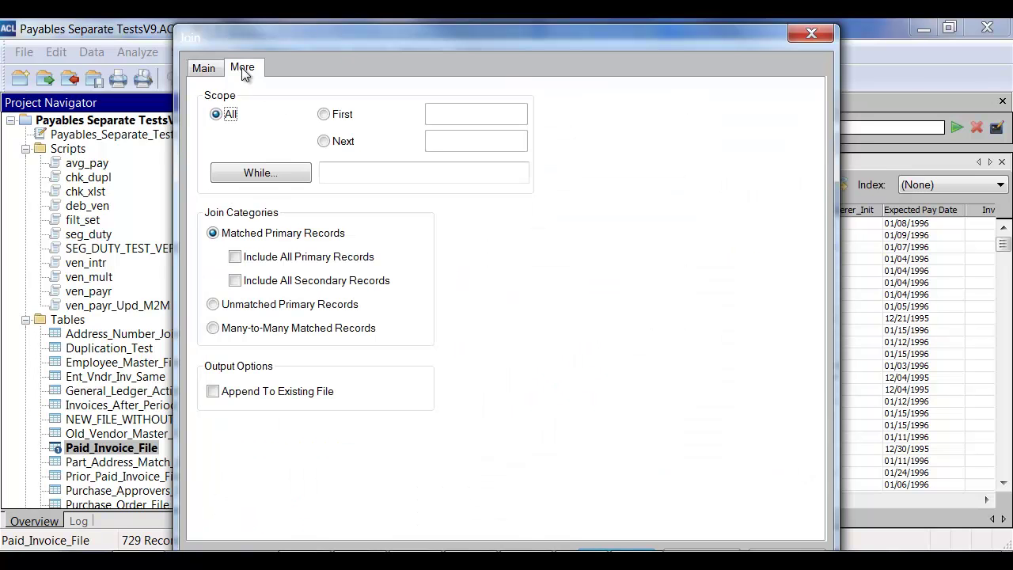
left_click(244, 258)
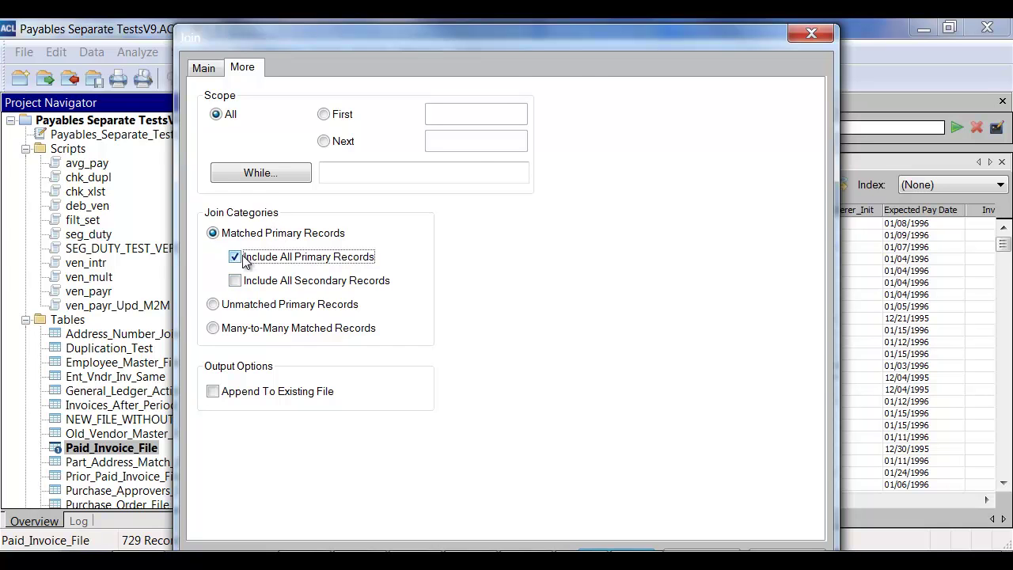
left_click(205, 71)
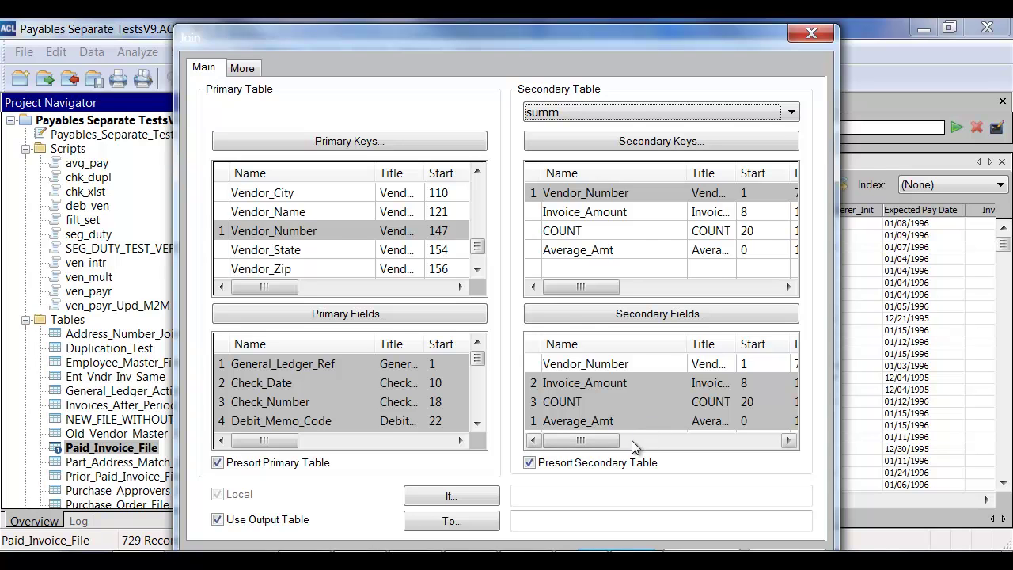
Name the output table jOINED and run the join, overwriting the existing disk file.
left_click(555, 520)
type("jOI")
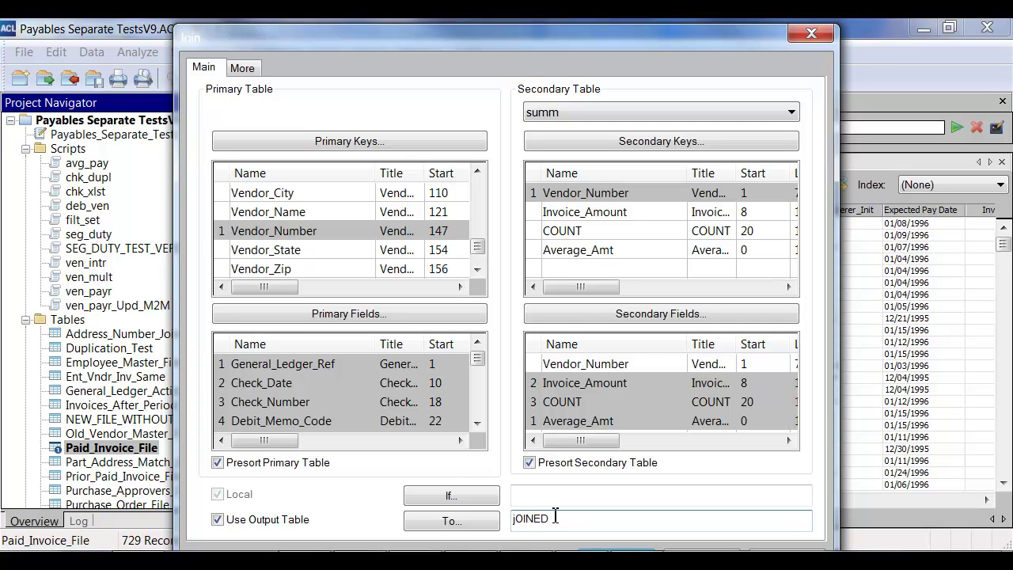
type("NED")
key("Return")
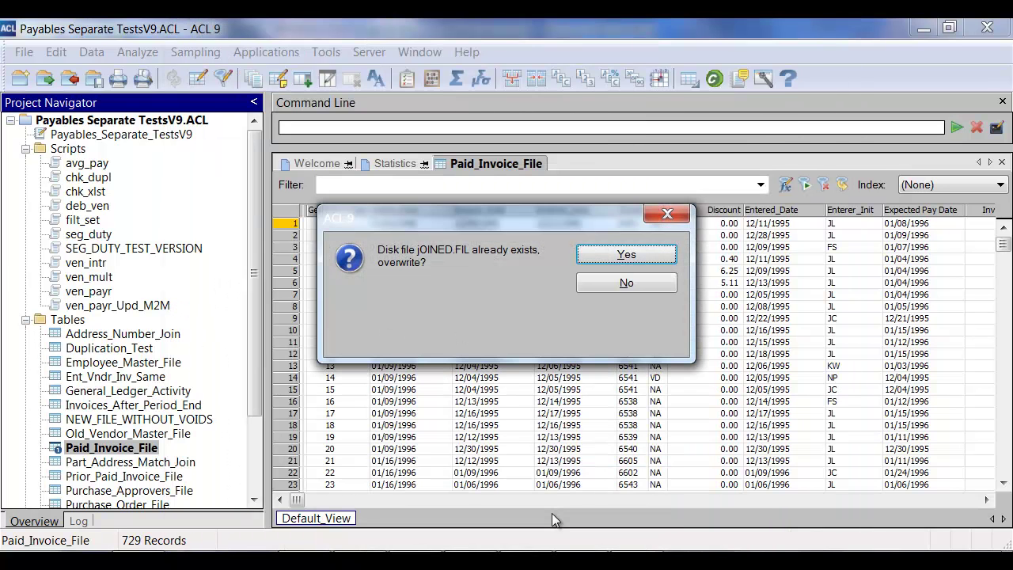
key("Return")
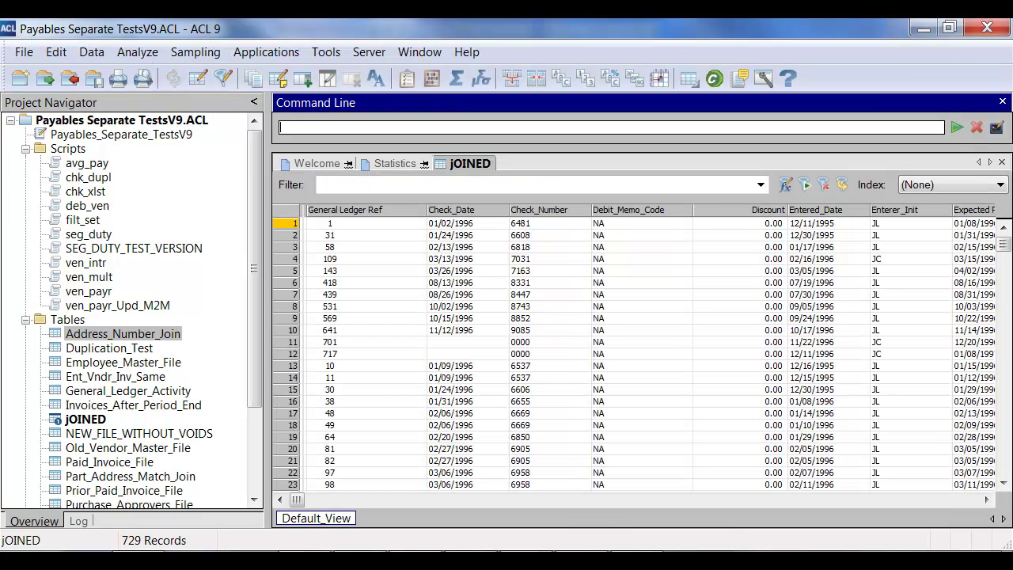
Review the logged JOIN command in the project log and return to the project overview.
left_click(79, 521)
left_click(158, 463)
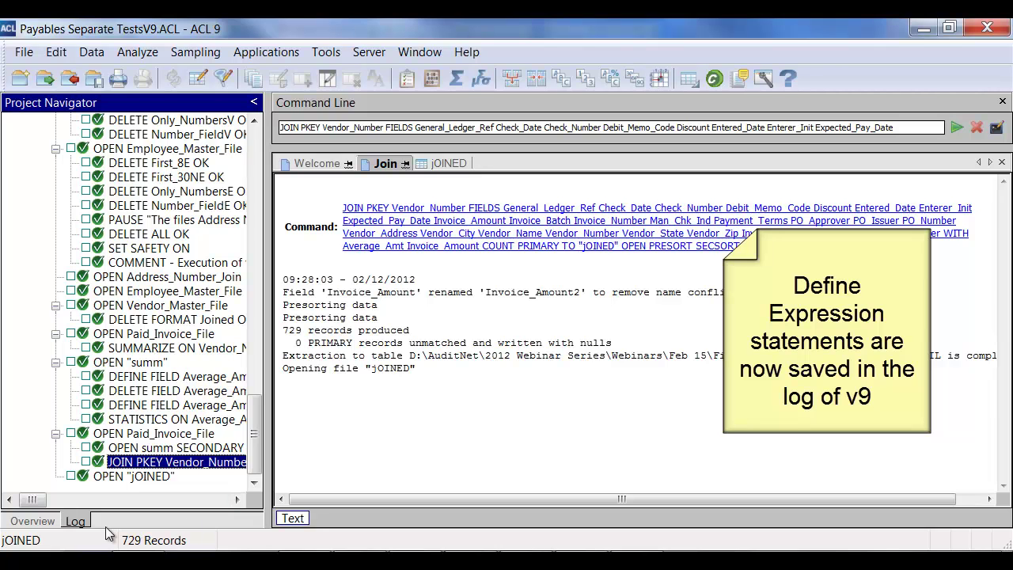
left_click(33, 521)
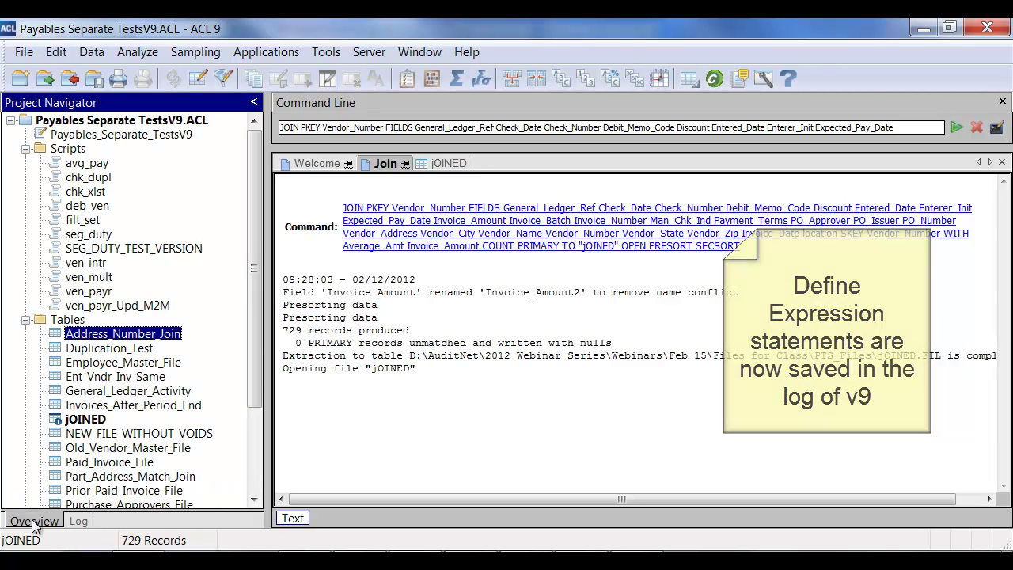
Add the individual invoices' Invoice_Amount field as a column before Average Amt in the jOINED view.
left_click(449, 163)
left_click_drag(321, 497, 989, 542)
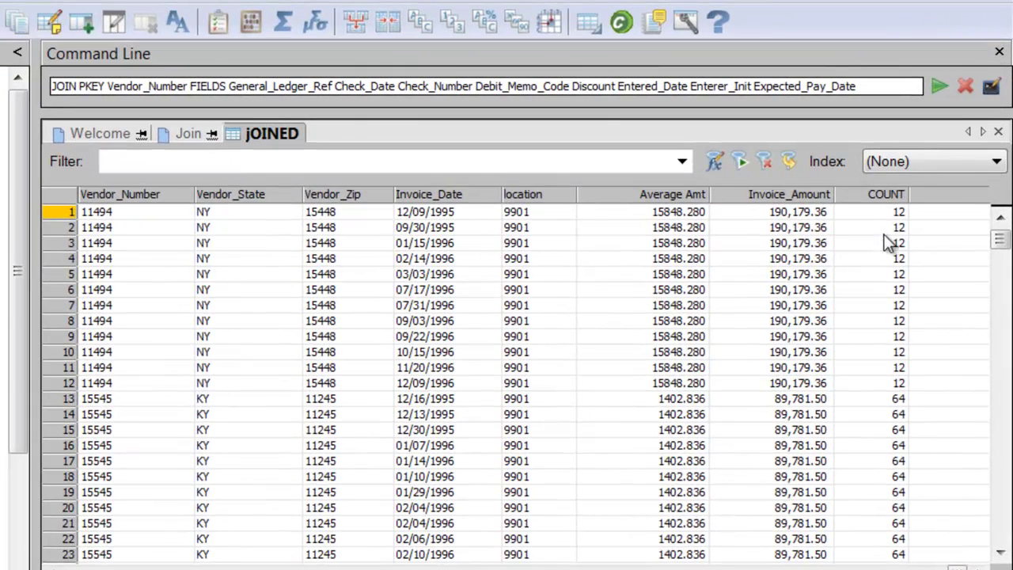
left_click(646, 193)
right_click(645, 192)
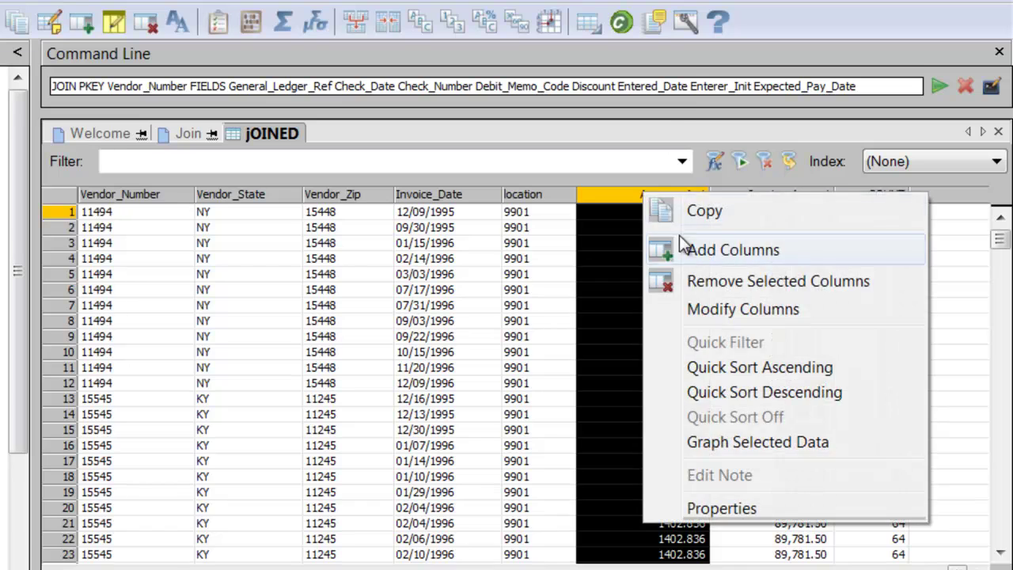
left_click(696, 249)
left_click(226, 298)
scroll(223, 323, "down", 1)
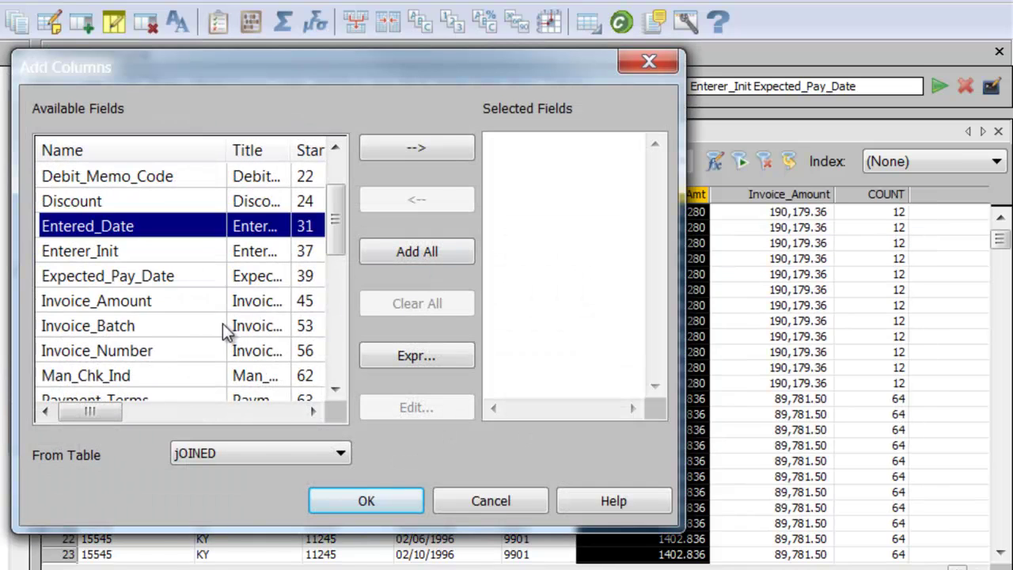
double_click(158, 305)
left_click(366, 500)
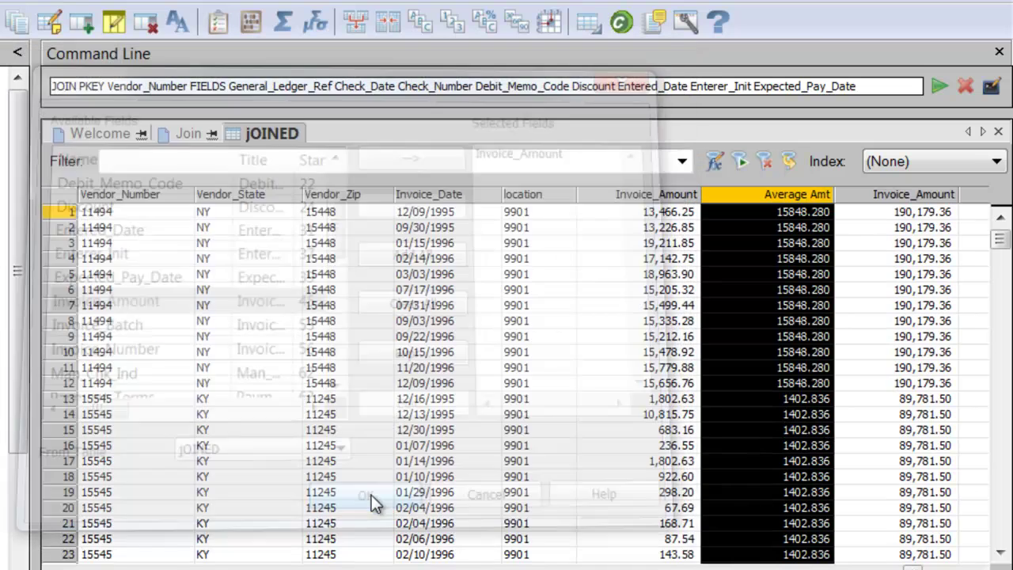
Compare the first vendor's individual invoice amounts, average amount and total invoice amount across rows 1 to 12 of jOINED.
left_click_drag(669, 213, 657, 387)
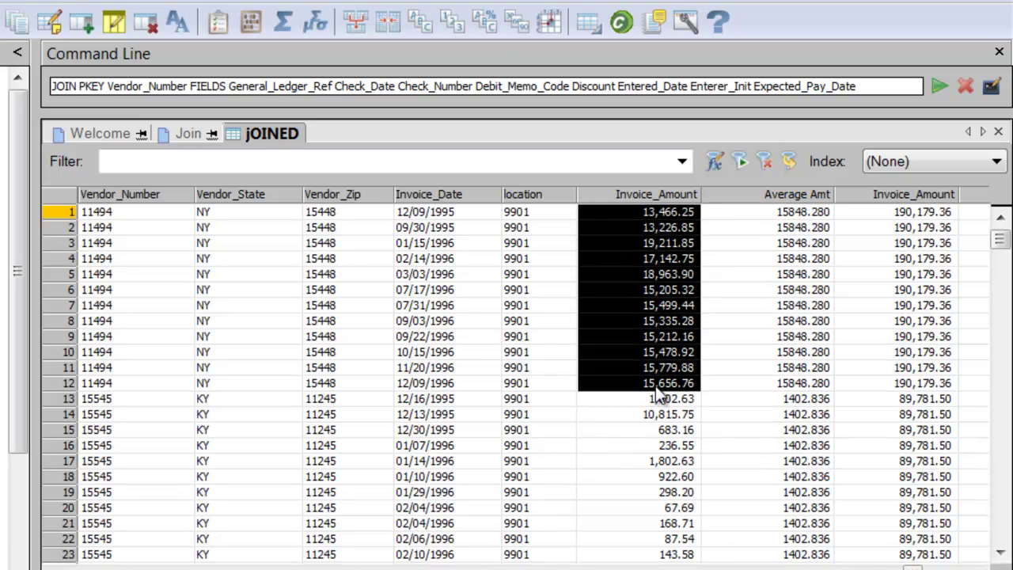
left_click_drag(802, 212, 810, 383)
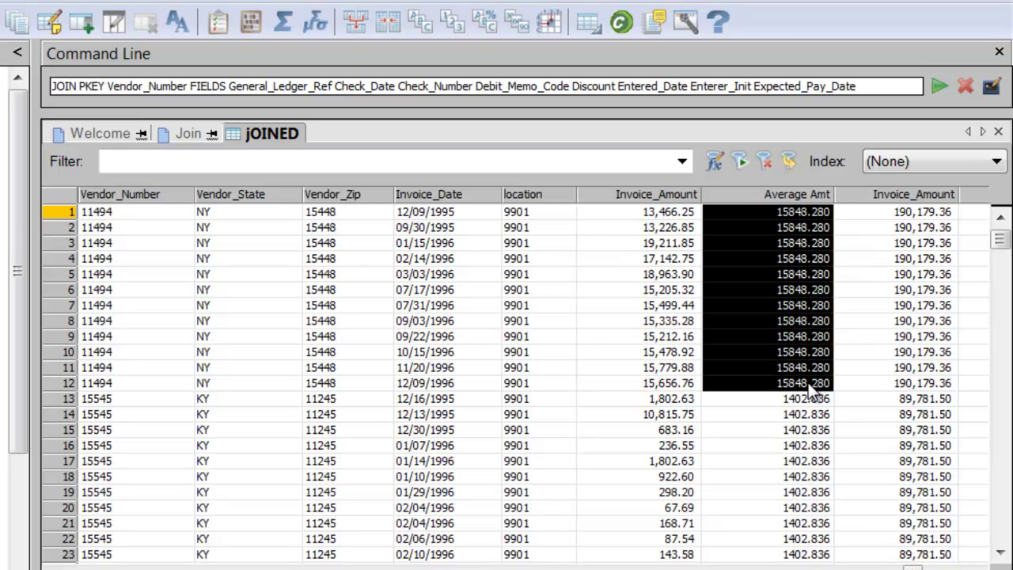
left_click_drag(927, 212, 926, 383)
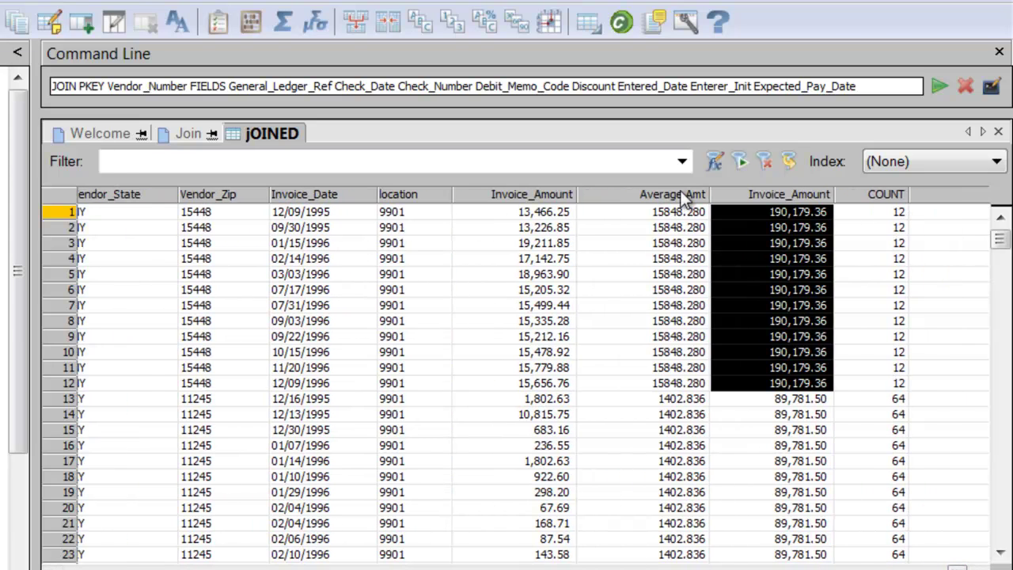
Check the column properties of the individual invoices' Invoice_Amount column in jOINED.
left_click(544, 194)
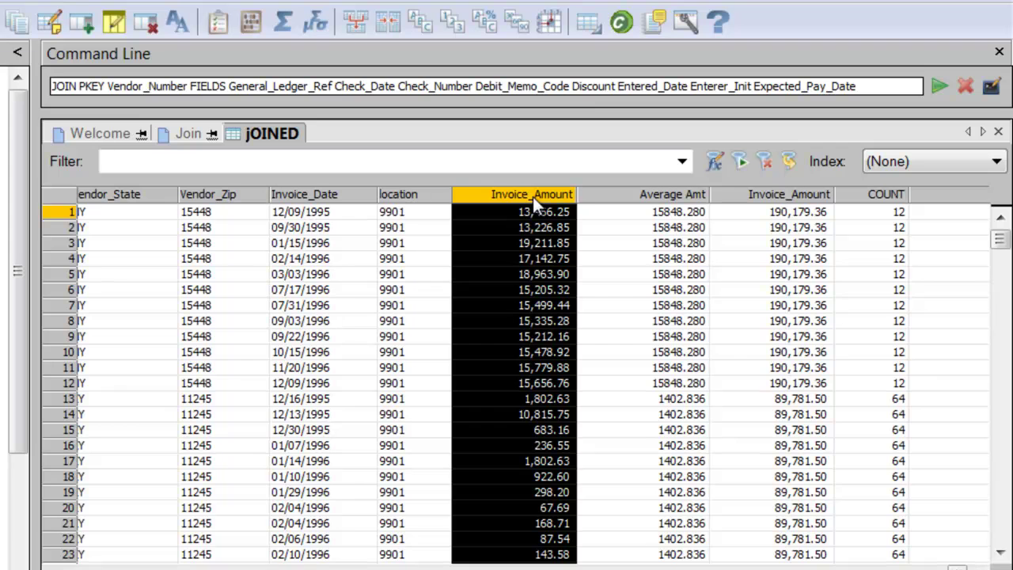
double_click(533, 196)
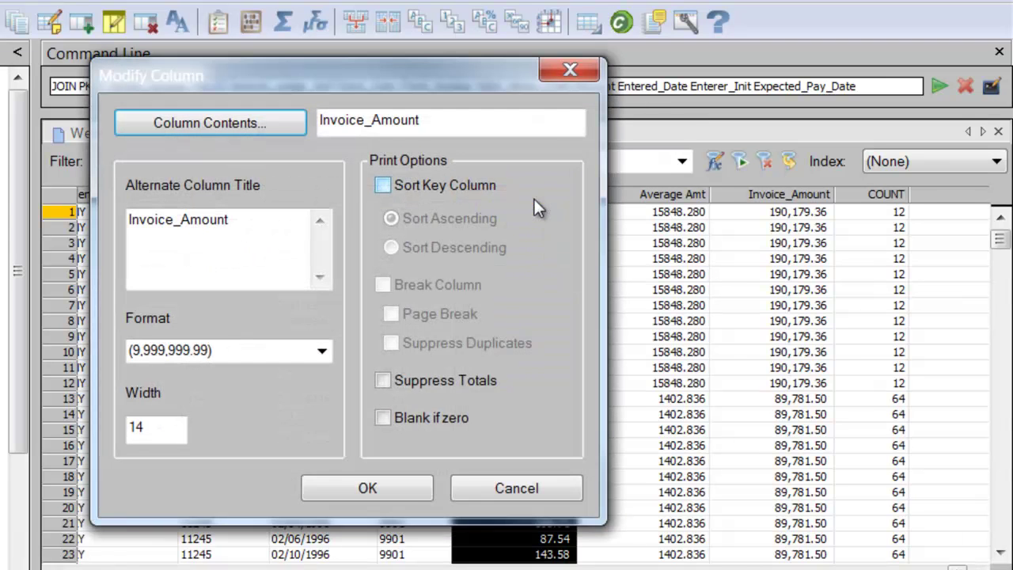
left_click(498, 497)
Change the alternate title of the vendor total column, holding the Invoice_Amount2 field, to Invoice_Amount2.
double_click(776, 193)
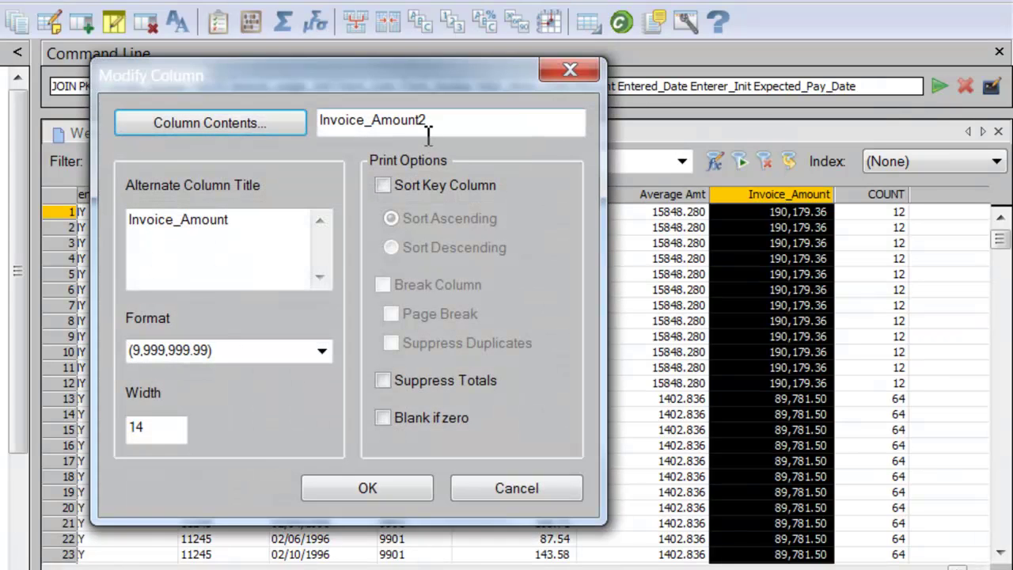
left_click(250, 225)
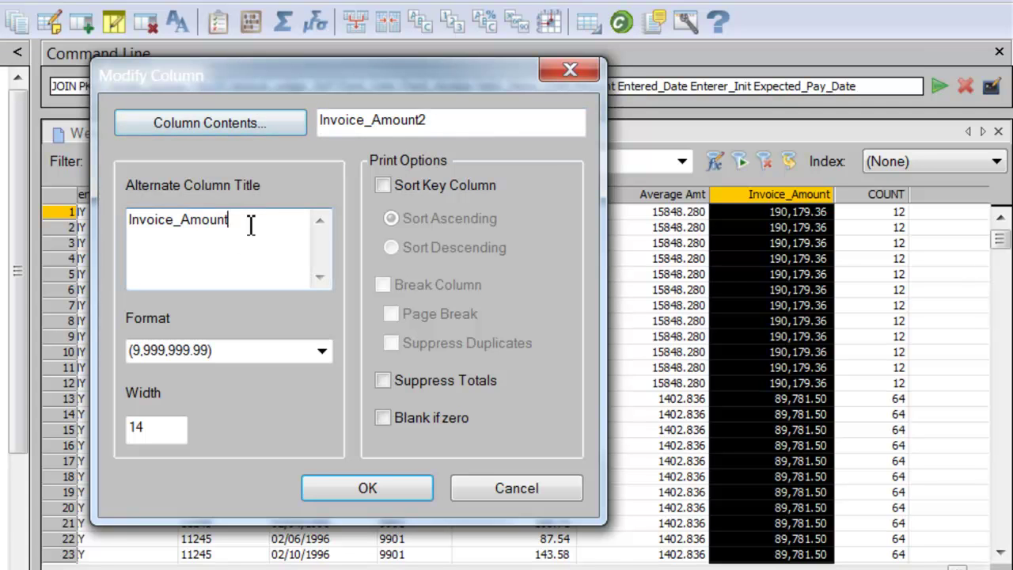
type("2")
left_click(376, 487)
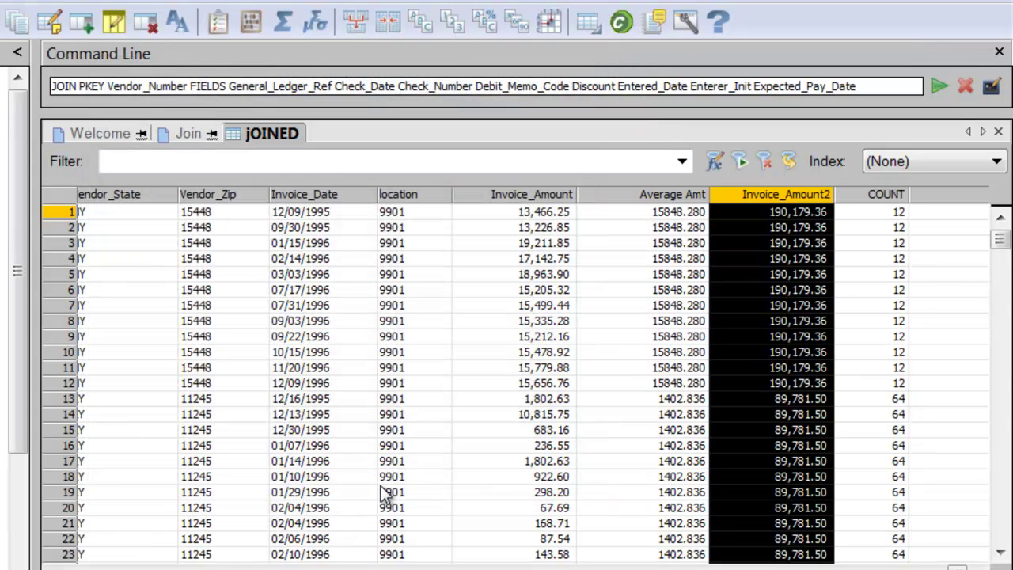
Retitle the Invoice_Amount2 column as "Total Invoice_Amount", with Total on its own first line.
double_click(788, 200)
left_click_drag(263, 225, 3, 223)
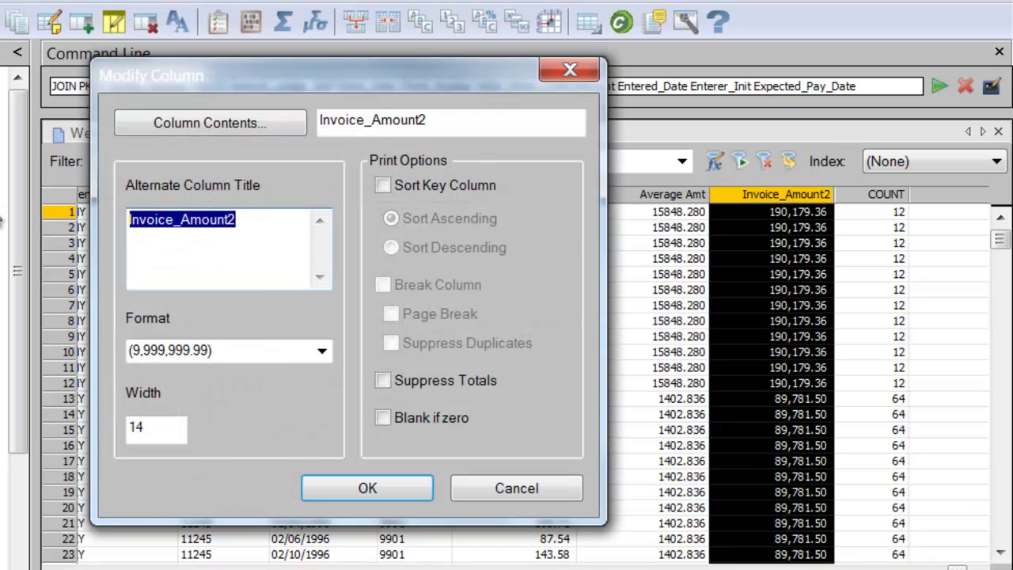
key("Right")
type("tOTA")
key("BackSpace")
key("BackSpace")
key("BackSpace")
key("BackSpace")
type("Total")
key("Return")
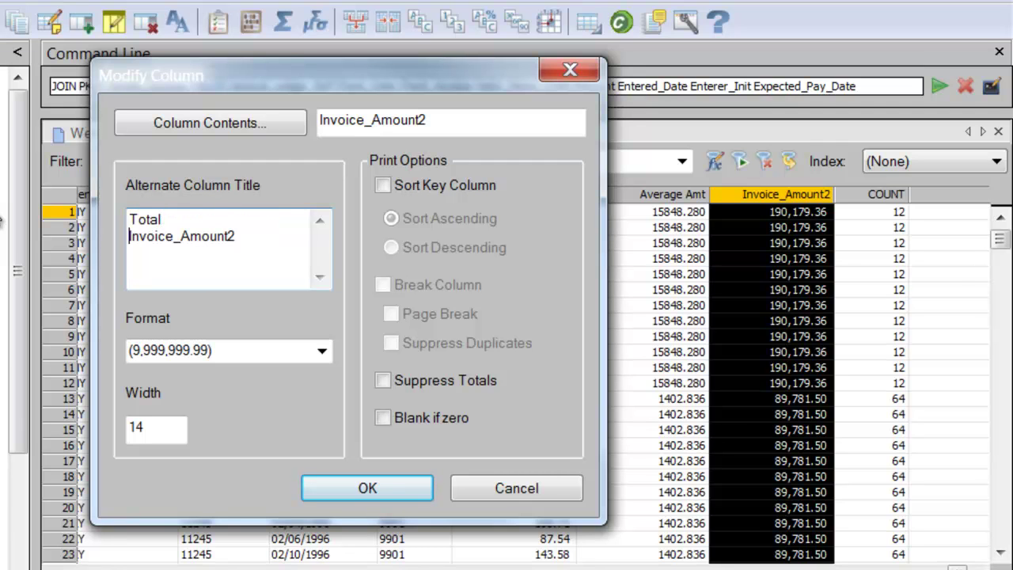
left_click(275, 241)
left_click(381, 486)
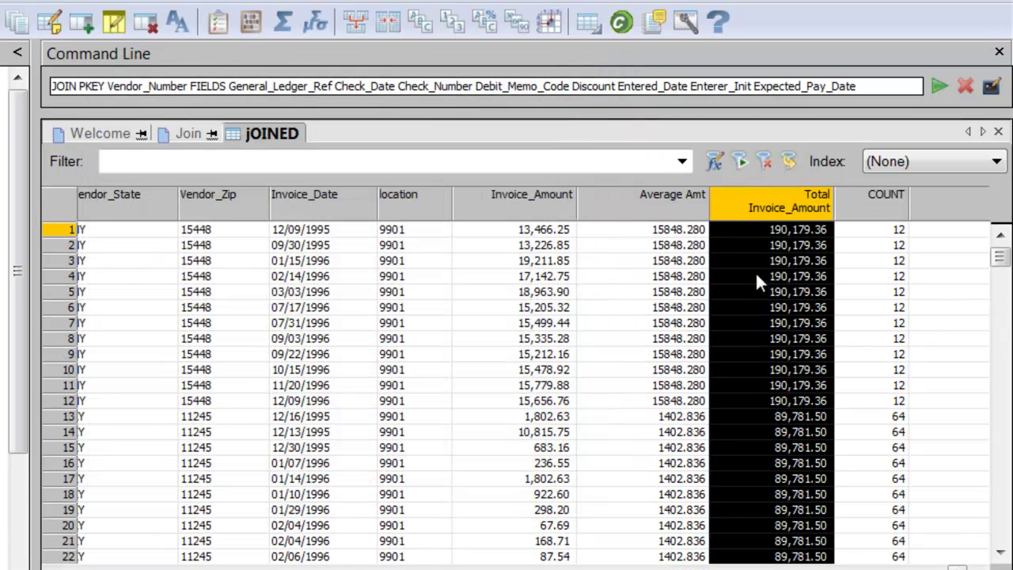
Retitle the COUNT column as "Total Transactions", split over two lines.
double_click(884, 203)
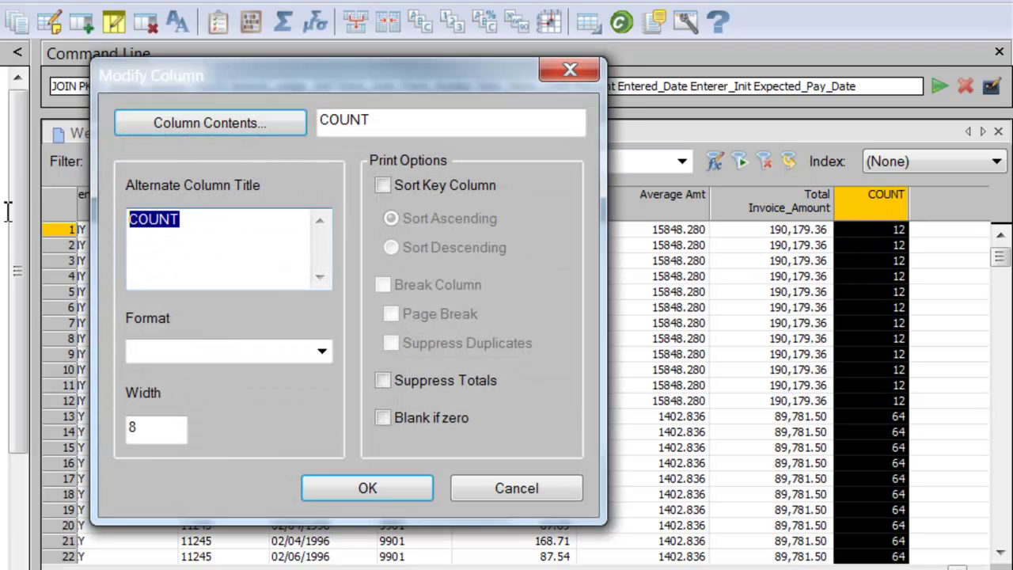
type("Total")
key("Return")
type("Trabns")
key("BackSpace")
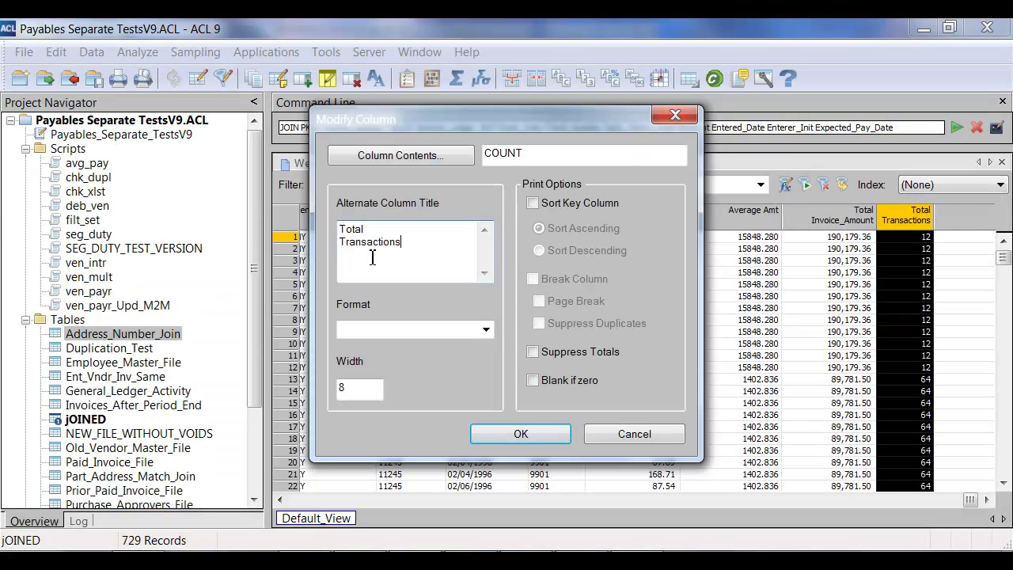
left_click(522, 434)
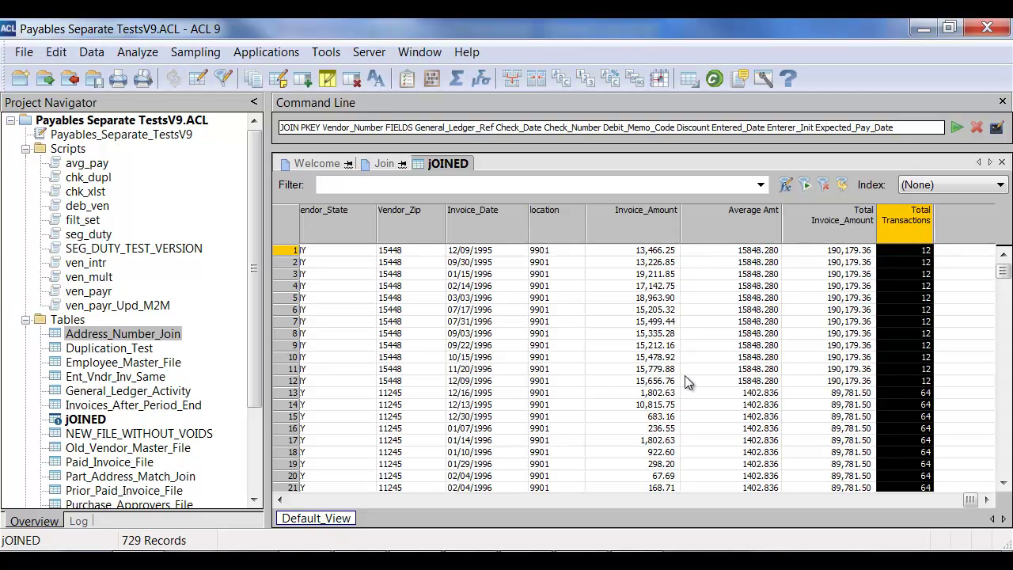
Format the Average Amt column as (9,999,999.99).
double_click(761, 230)
left_click(486, 331)
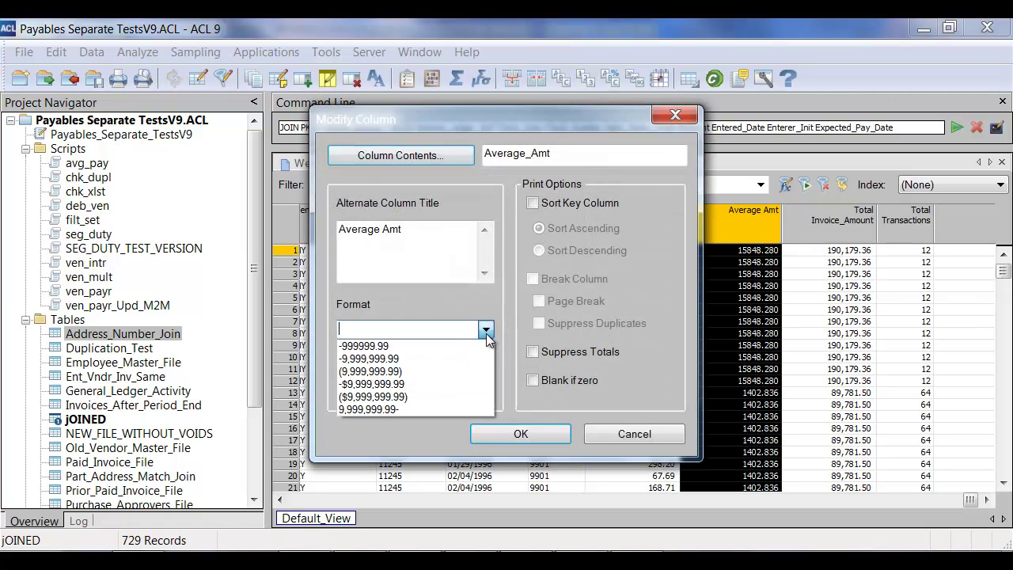
left_click(412, 369)
left_click(500, 432)
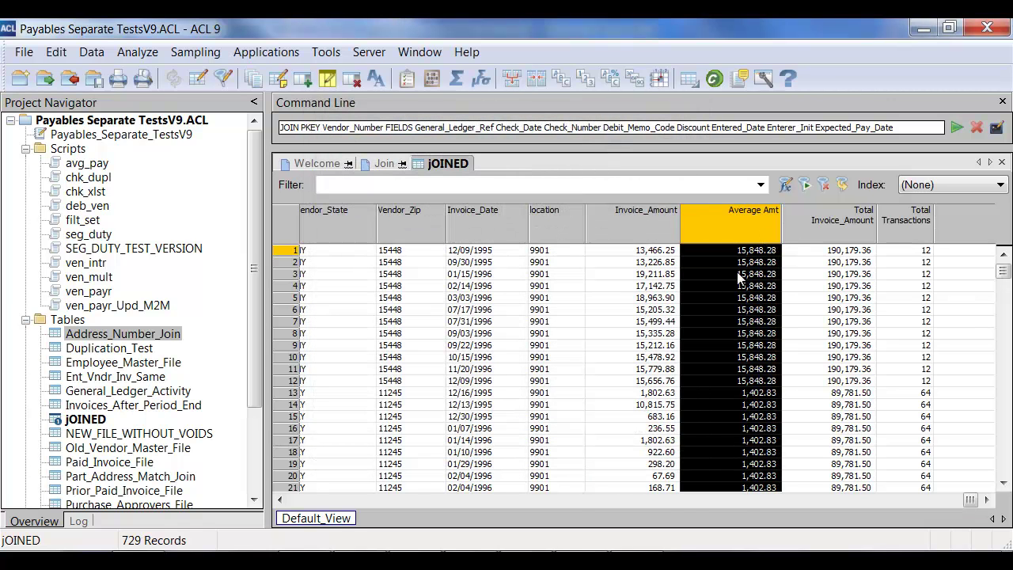
Compare the individual invoice amounts in rows 3 and 14 of jOINED with their vendors' average amounts.
left_click(677, 275)
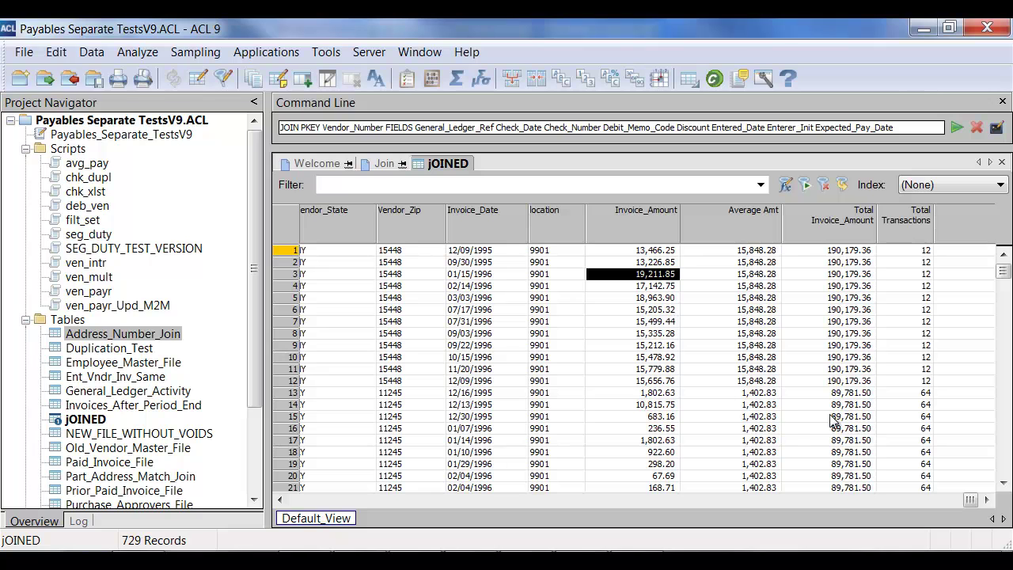
left_click_drag(722, 405, 657, 403)
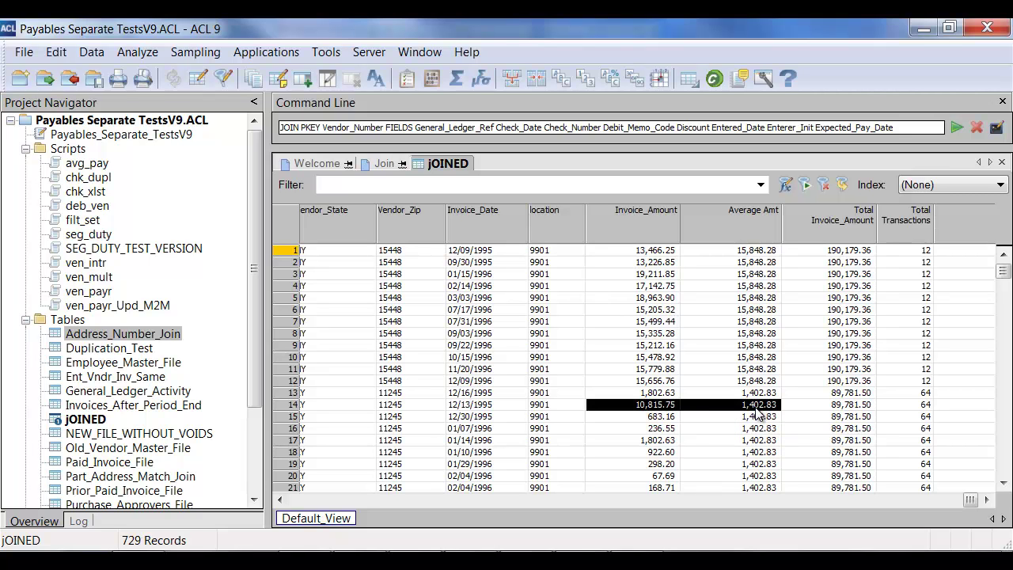
left_click(661, 406)
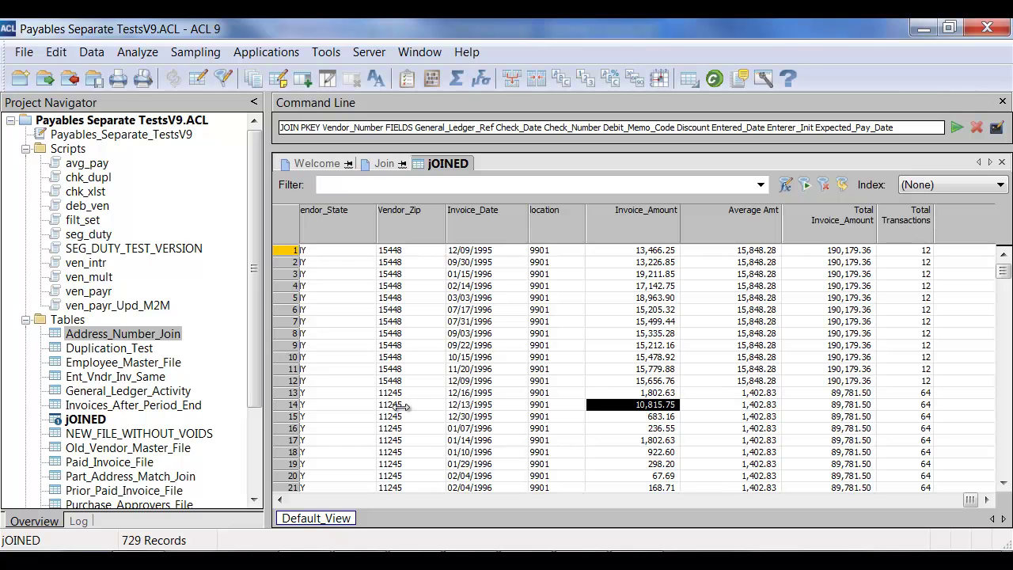
Review the logged DEFINE FIELD and DELETE FIELD commands for Average_Amt in the project log, and return to the project overview.
left_click(77, 521)
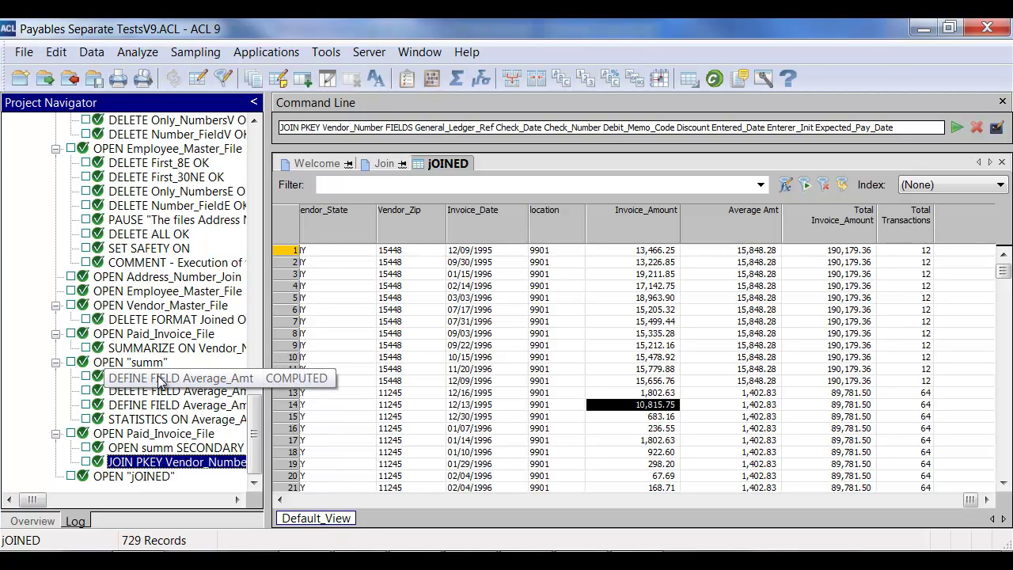
left_click(161, 382)
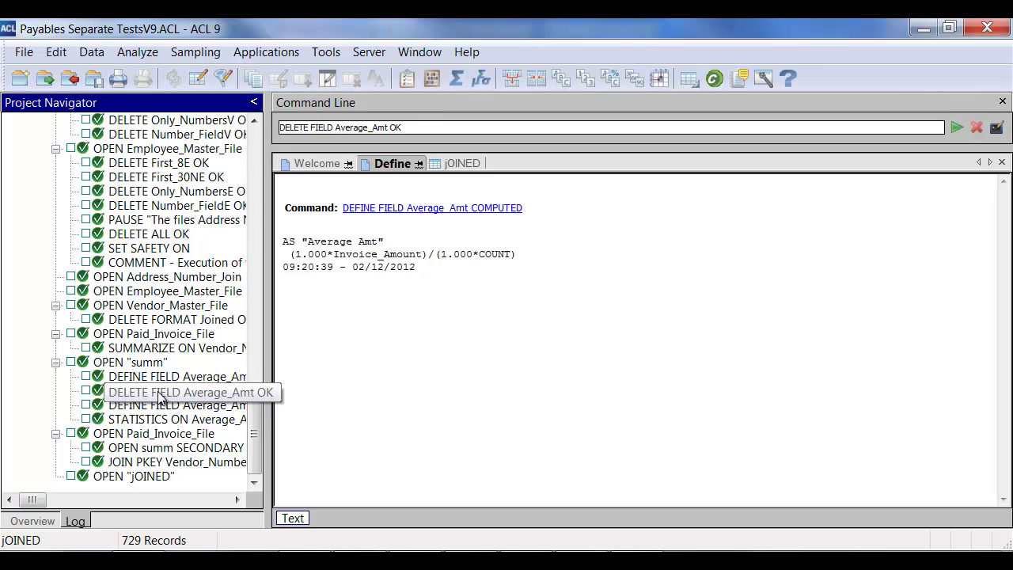
left_click(158, 391)
left_click(169, 408)
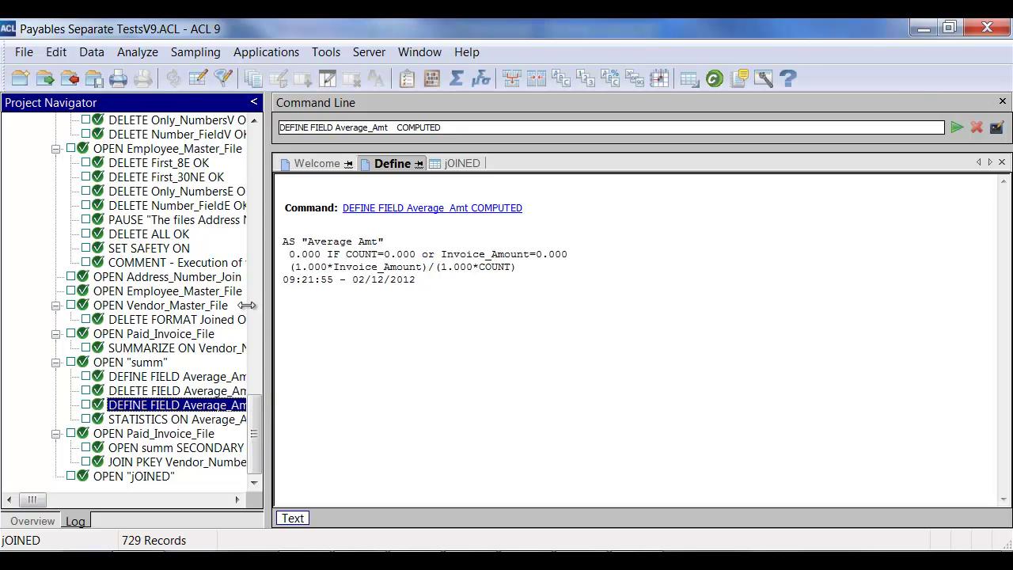
left_click(41, 522)
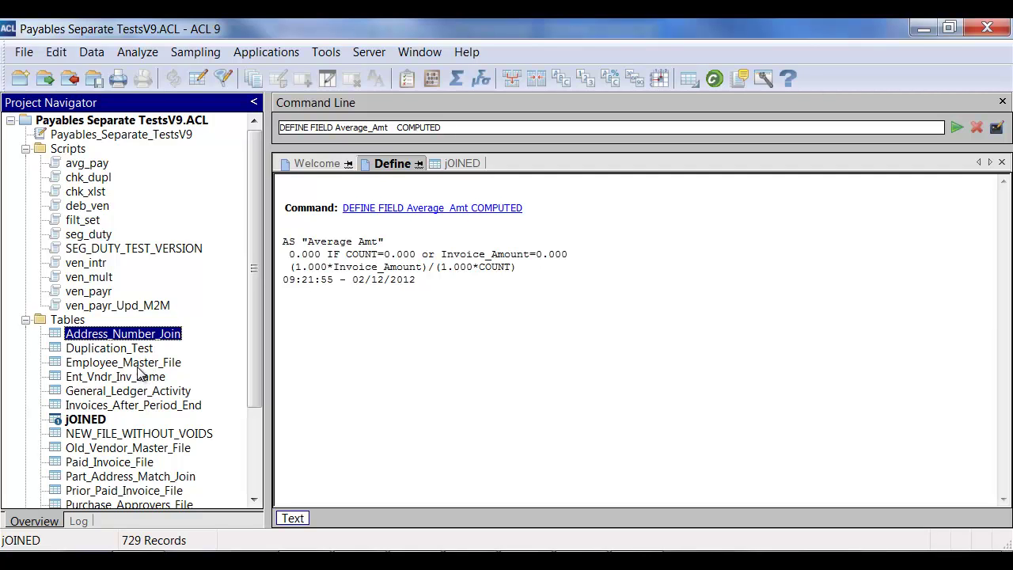
Run the avg_pay script and select the paid invoice file as its input table.
right_click(80, 164)
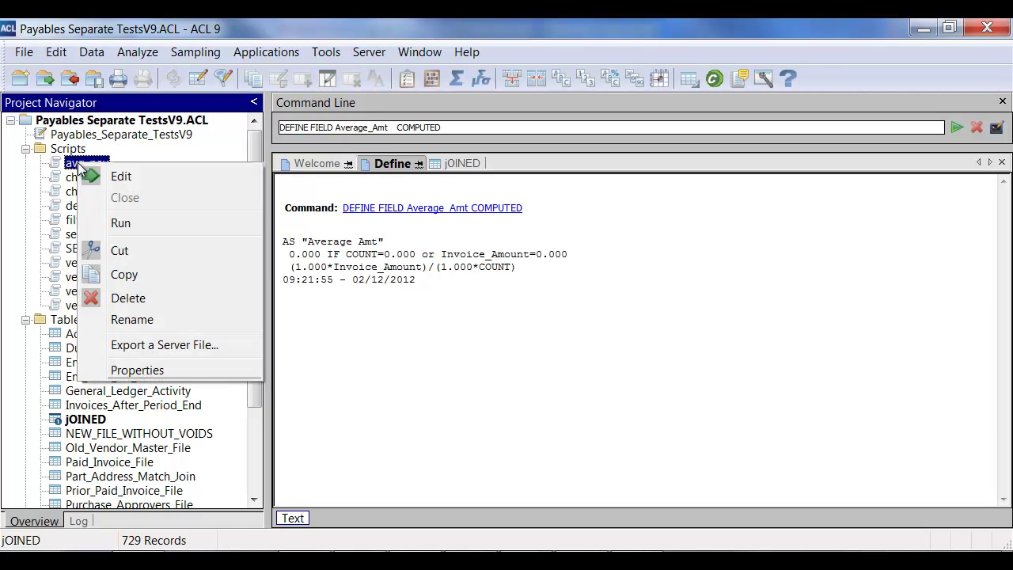
left_click(120, 224)
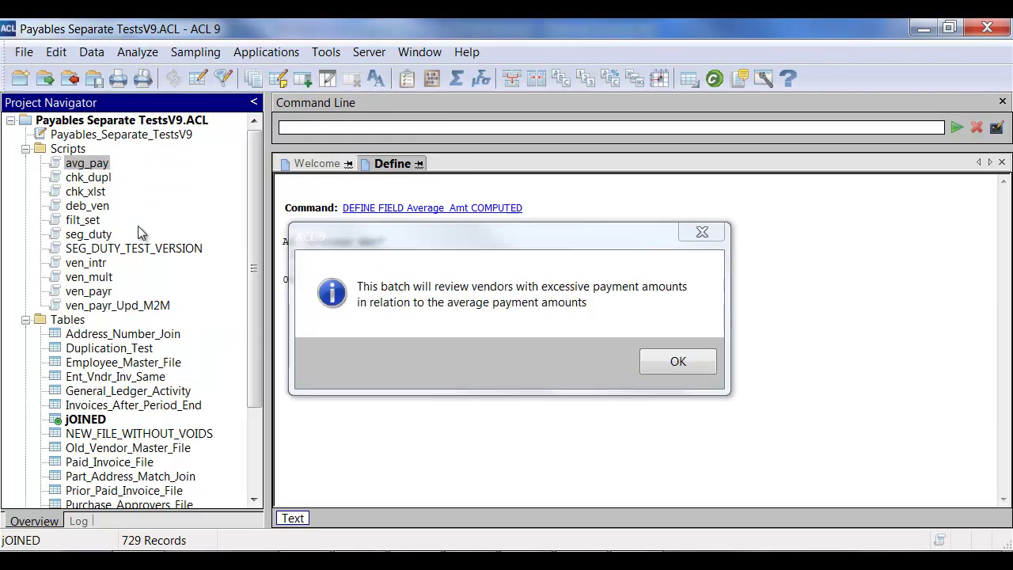
left_click(658, 364)
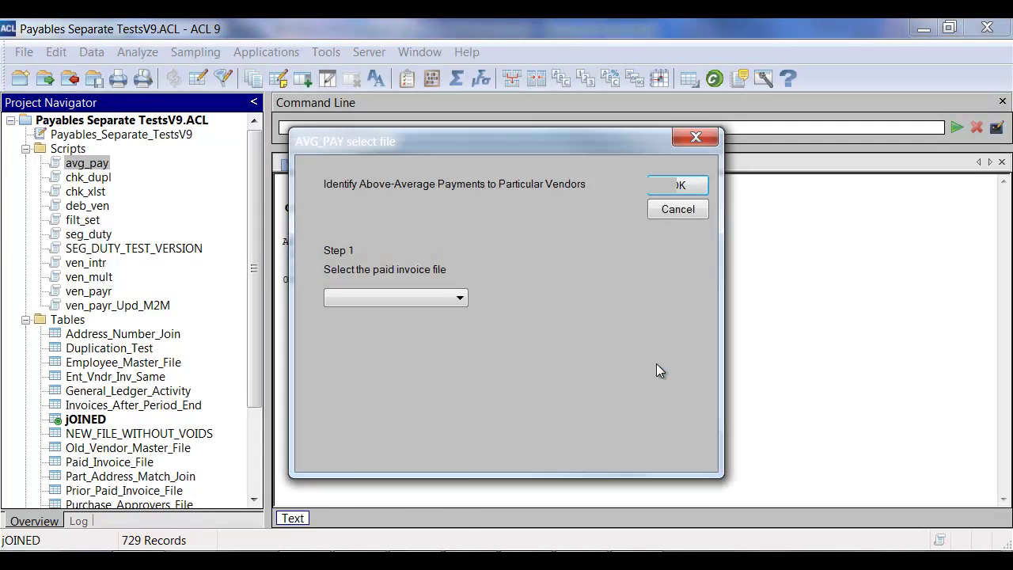
left_click(421, 300)
left_click(396, 425)
left_click(678, 185)
Choose Invoice_Amount as the script's invoice amount field and Vendor_Number as its vendor number field.
left_click(360, 256)
left_click(336, 288)
left_click(633, 260)
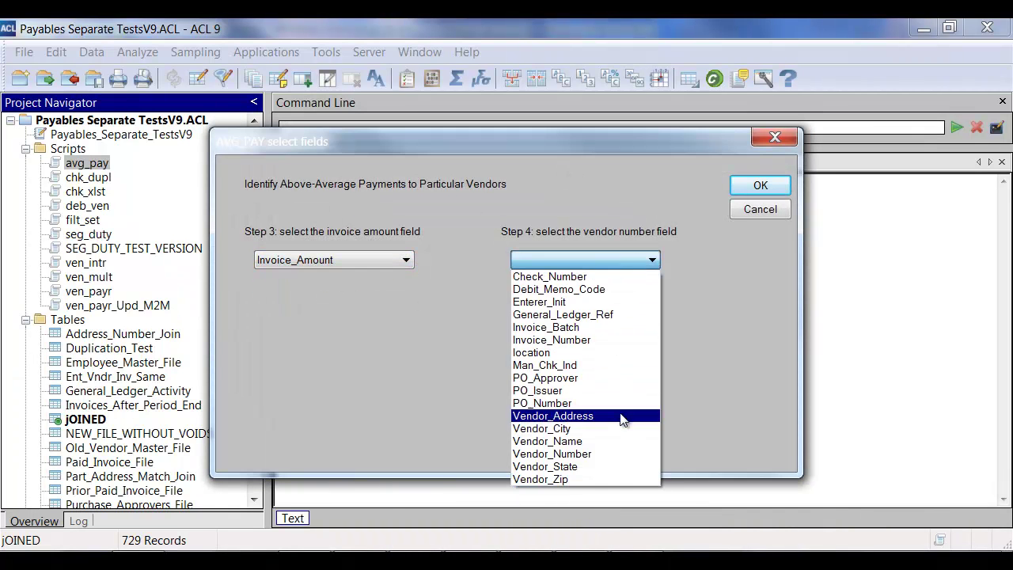
left_click(617, 454)
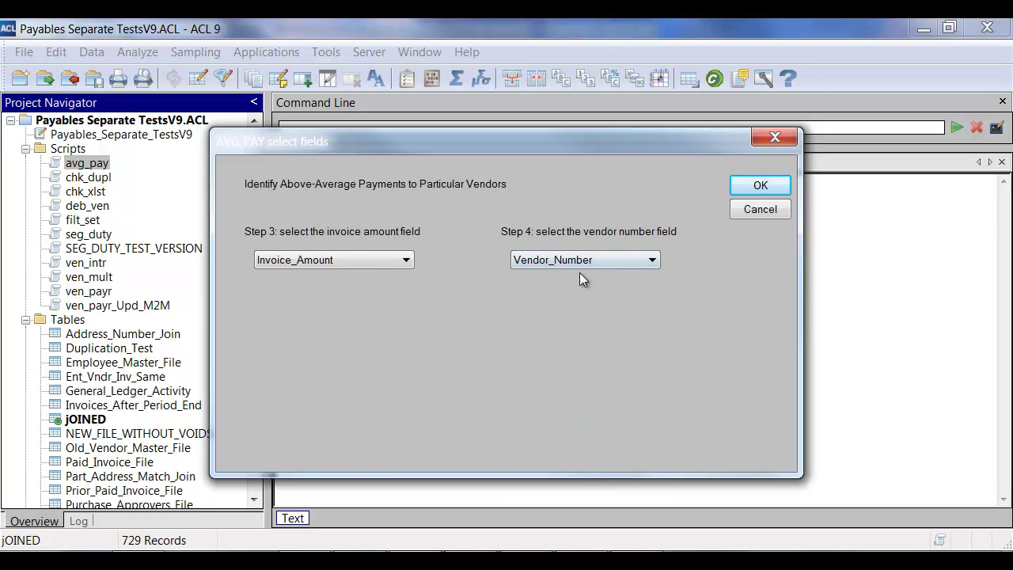
left_click(761, 186)
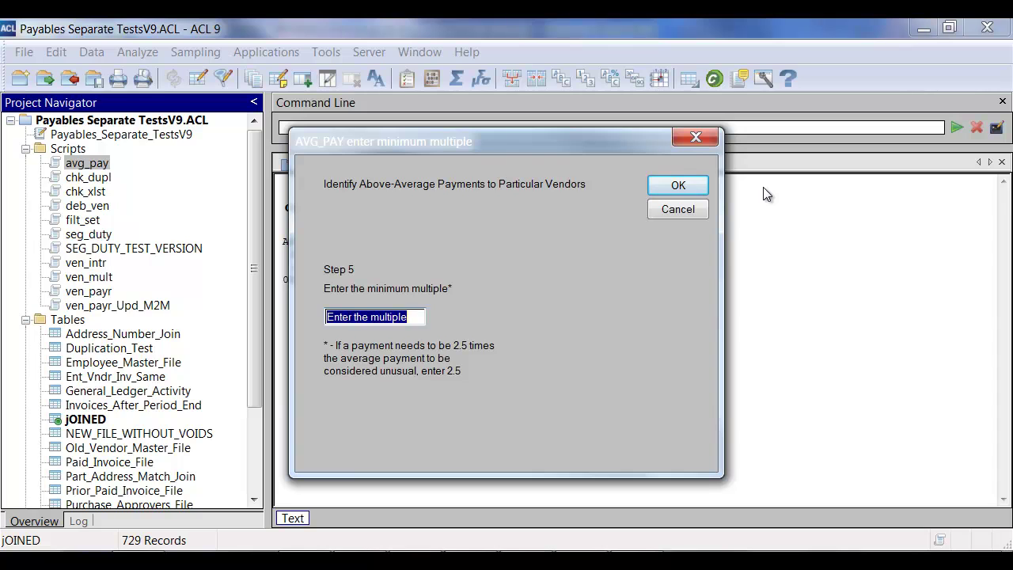
Set the script's minimum multiple to 5 and let it run to completion.
type("5")
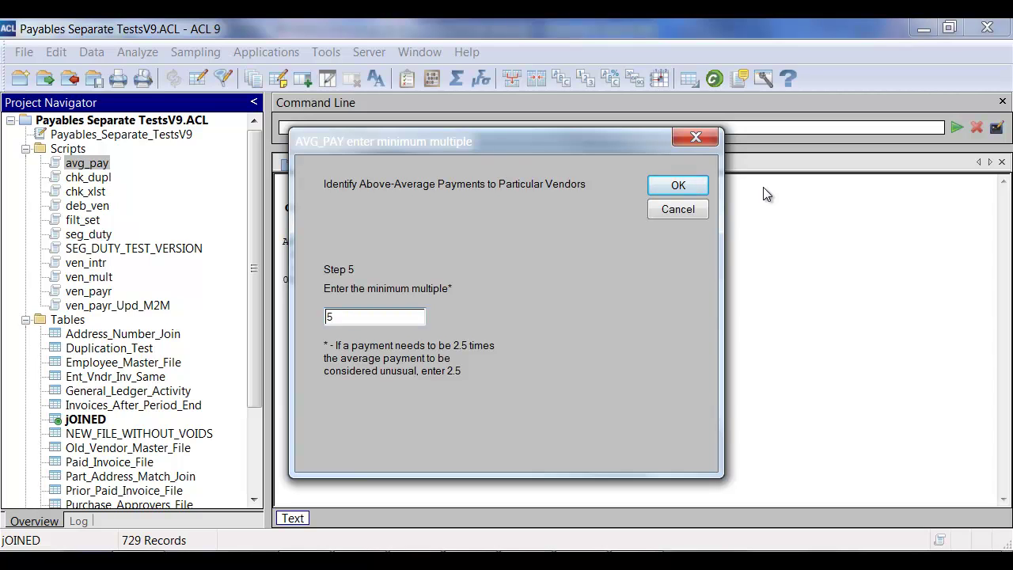
left_click(665, 188)
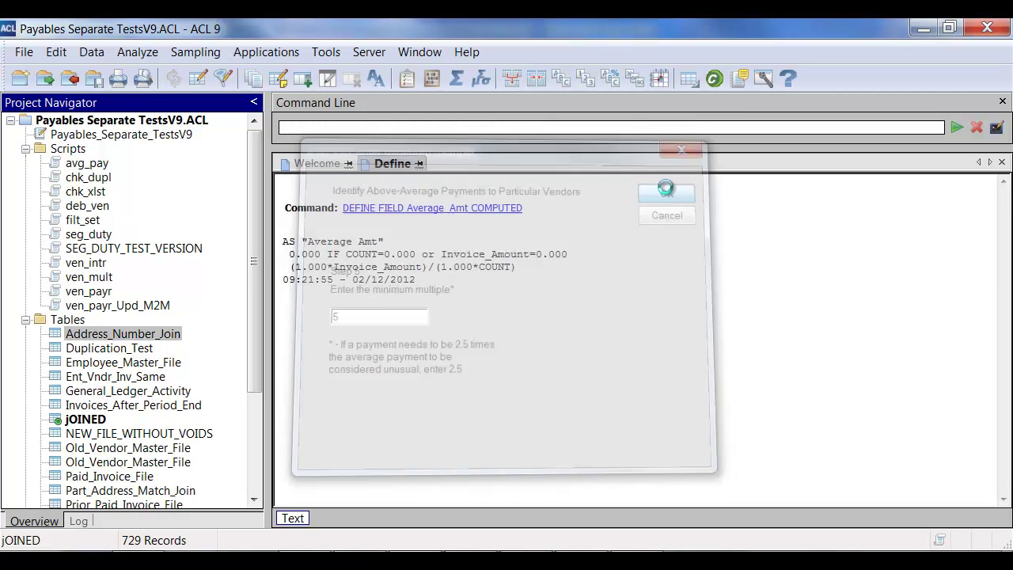
left_click(672, 369)
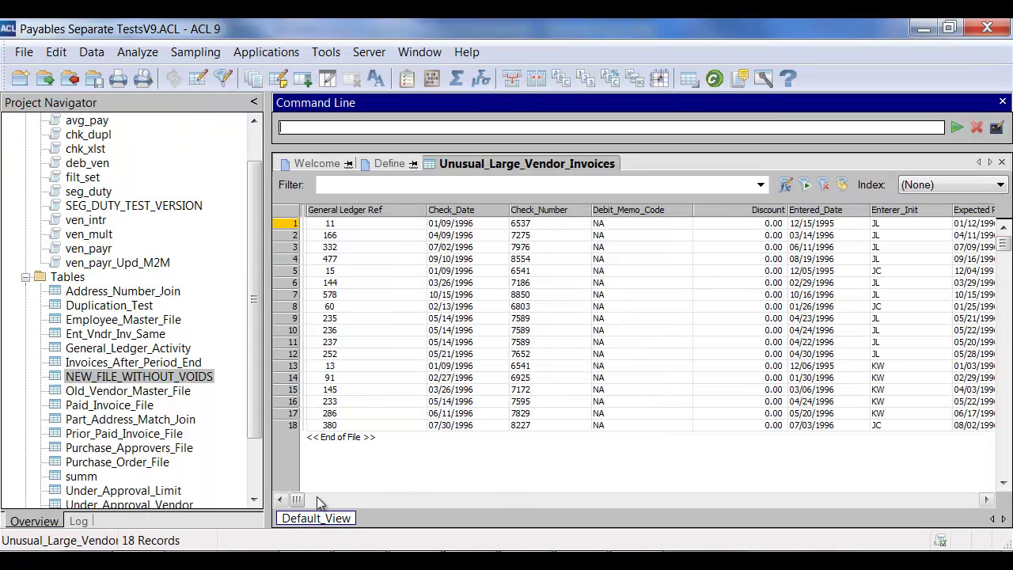
Compare Avgamount, Multiple_Amount and Invoice_Amount in the Unusual_Large_Vendor_Invoices table, particularly in row 1.
left_click_drag(296, 500, 487, 500)
mouse_move(633, 210)
left_mouse_down()
mouse_move(837, 202)
mouse_move(990, 209)
mouse_move(990, 220)
left_mouse_up()
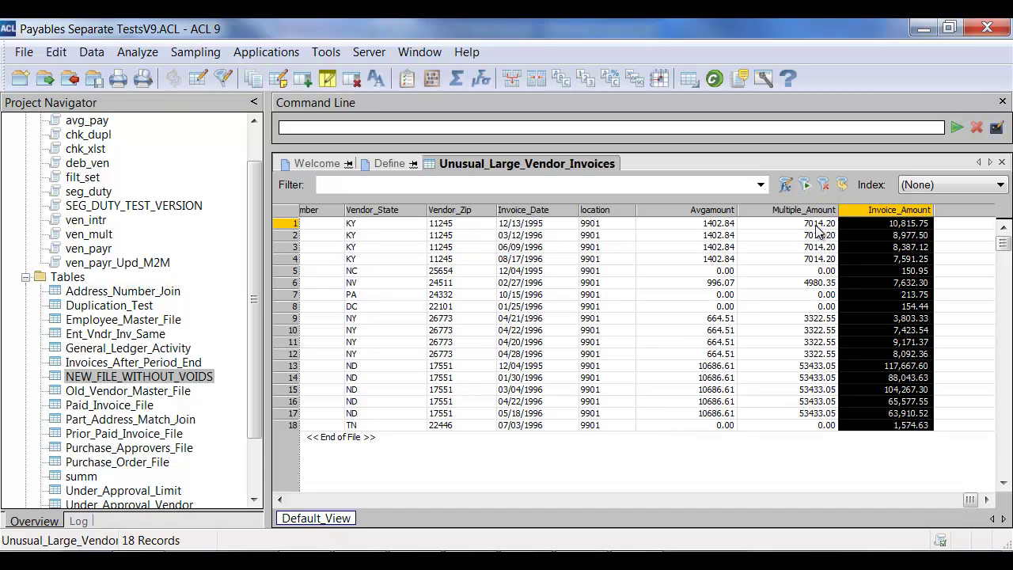
left_click_drag(910, 226, 717, 225)
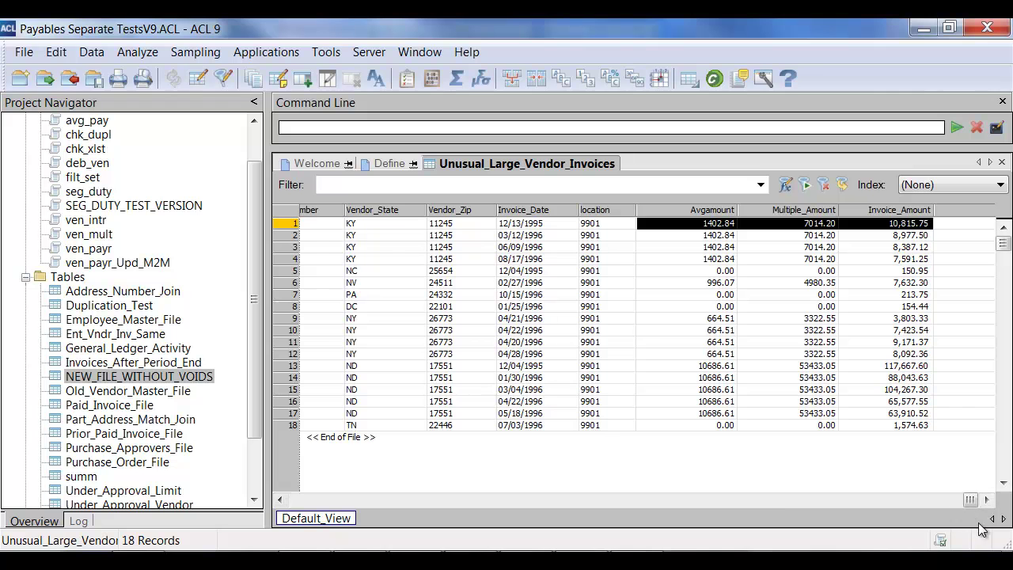
left_click_drag(971, 500, 277, 484)
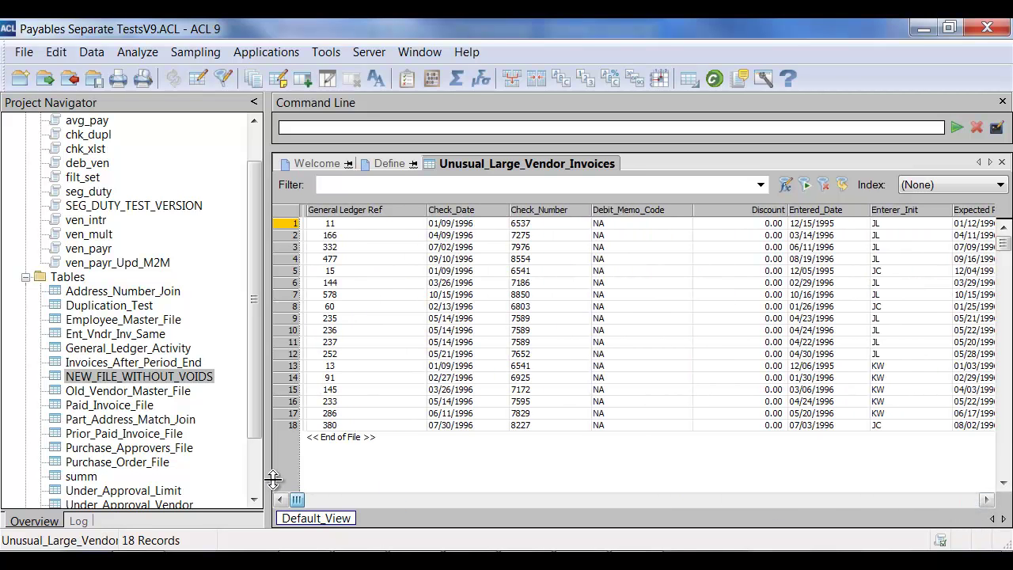